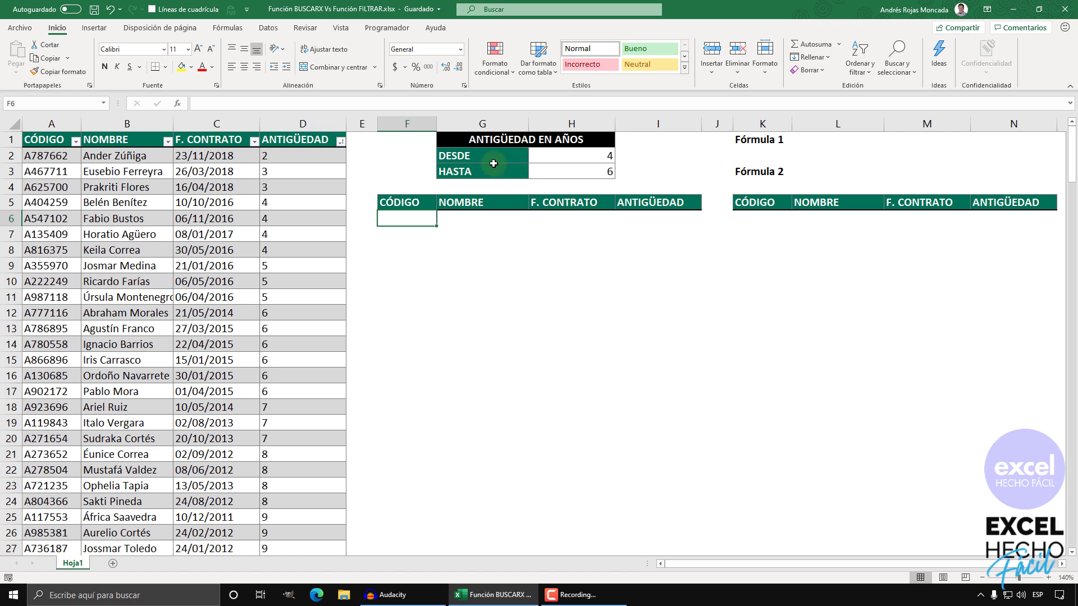
Point out the DESDE (4) and HASTA (6) seniority limits beside their labels.
left_click(559, 155)
left_click(559, 167)
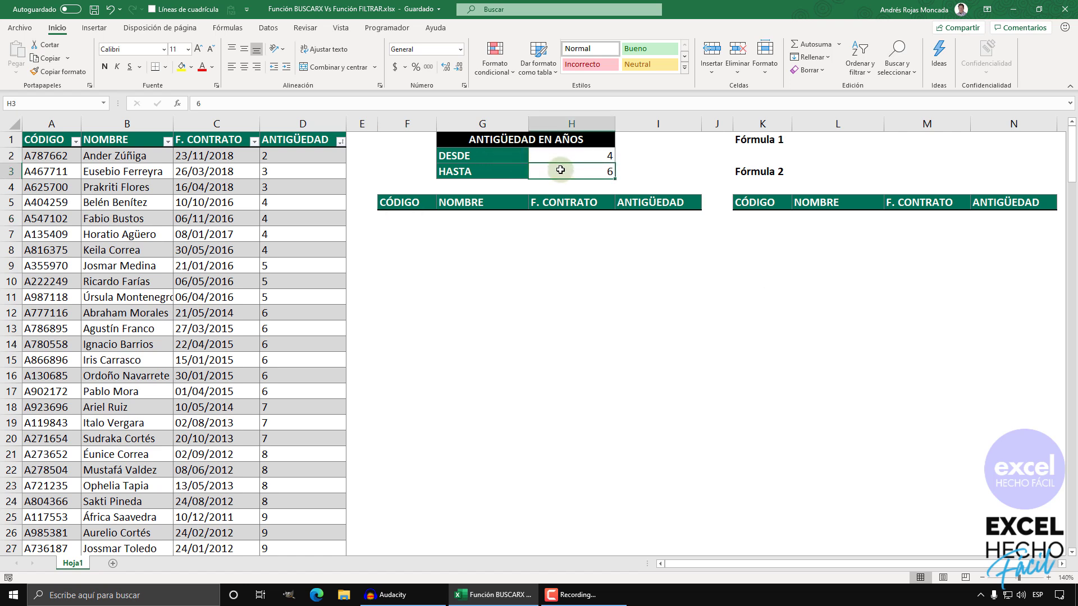
left_click(518, 156)
left_click(561, 157)
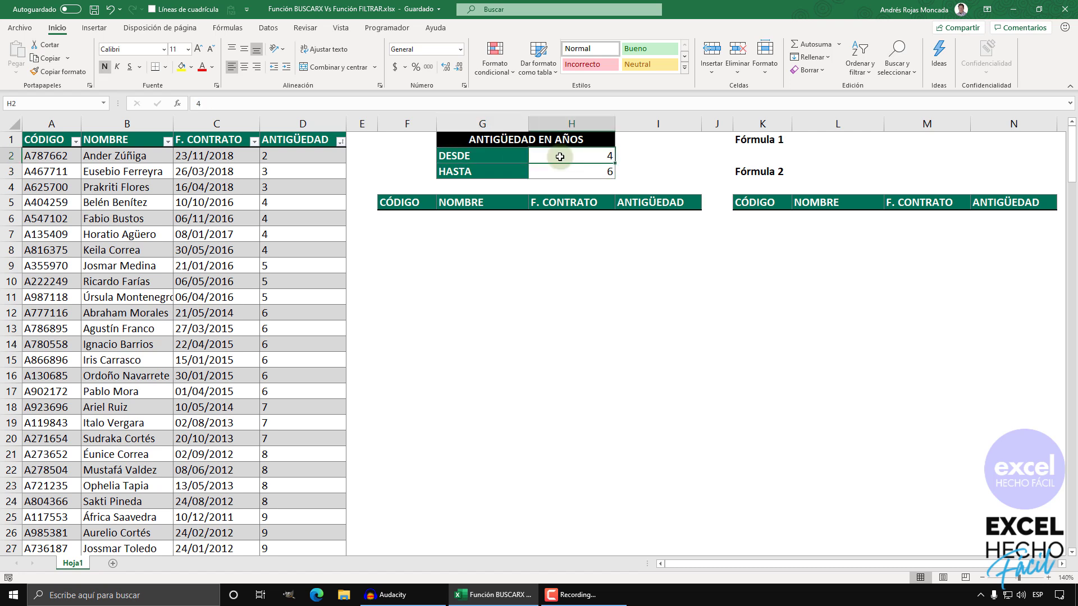
left_click(514, 172)
left_click(552, 171)
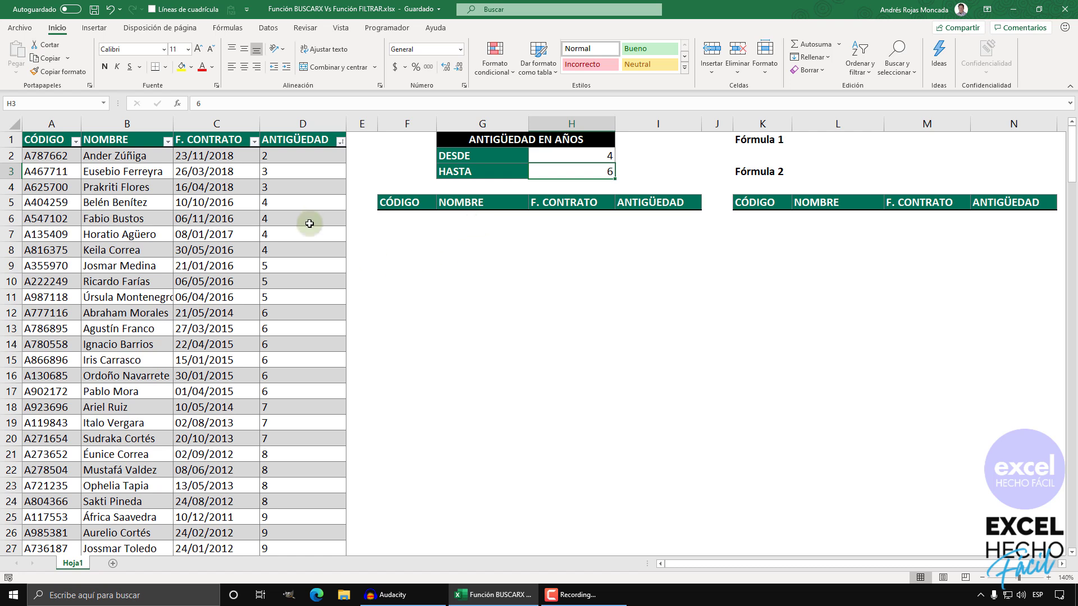
In F6, begin =FILTRAR( with the BD table as its array, followed by a comma.
left_click(387, 218)
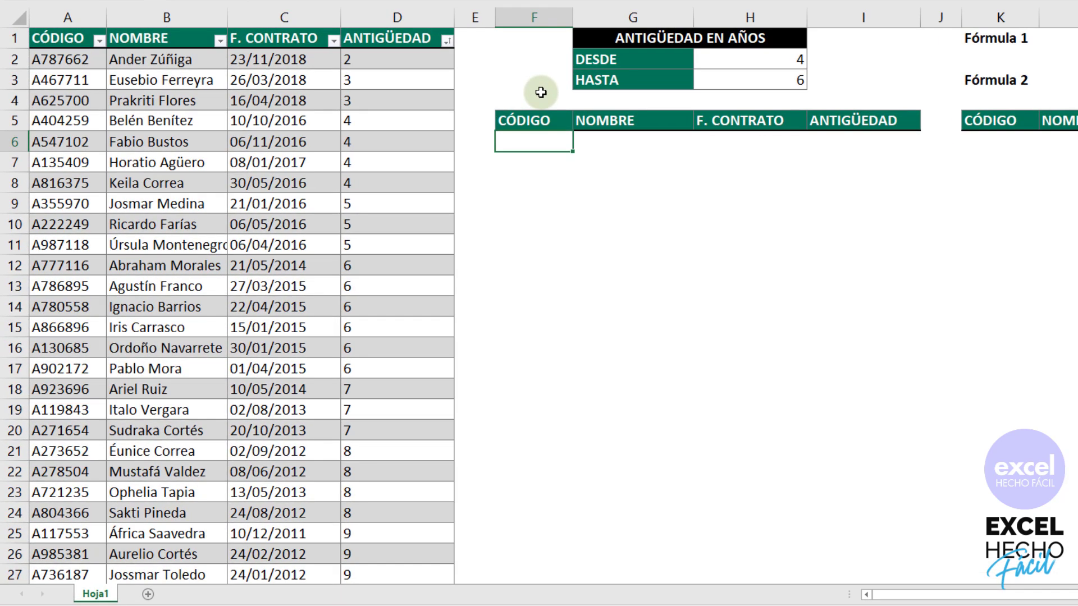
type("=fil")
key("Down")
key("Down")
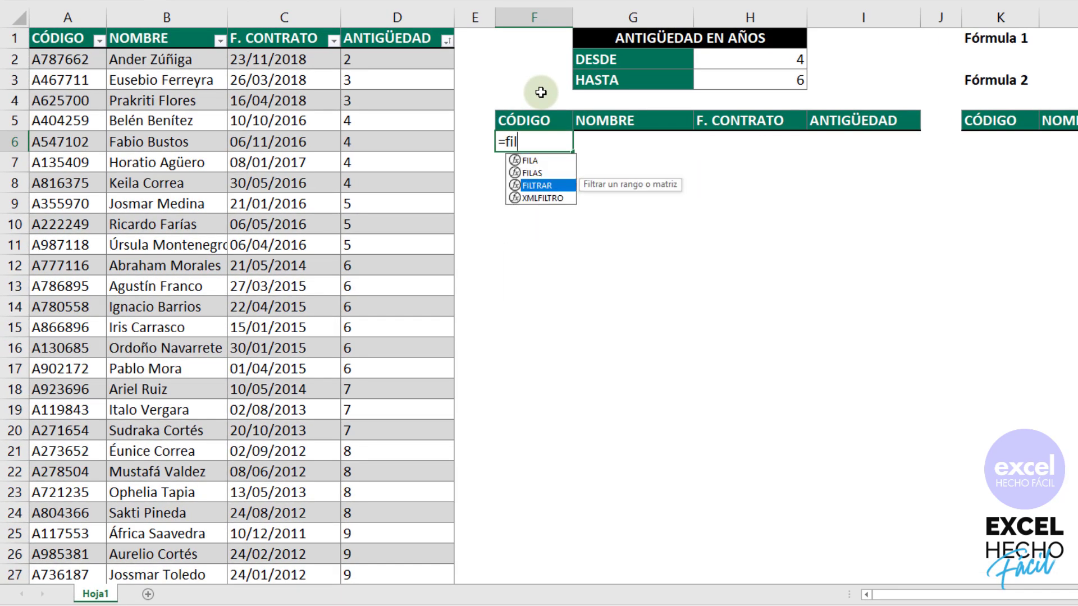
key("Tab")
key("BackSpace")
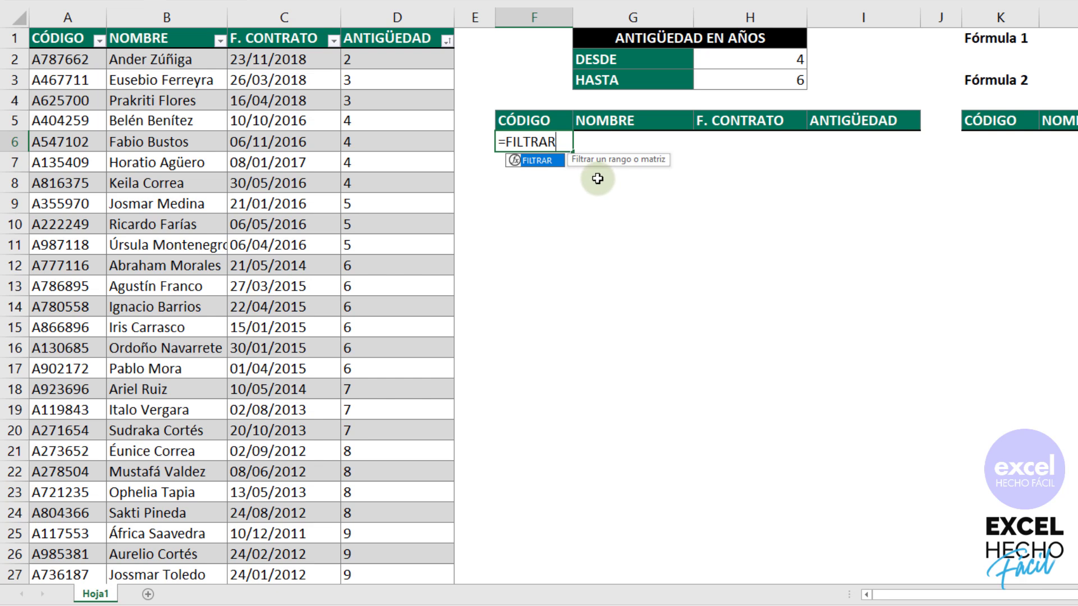
type("(")
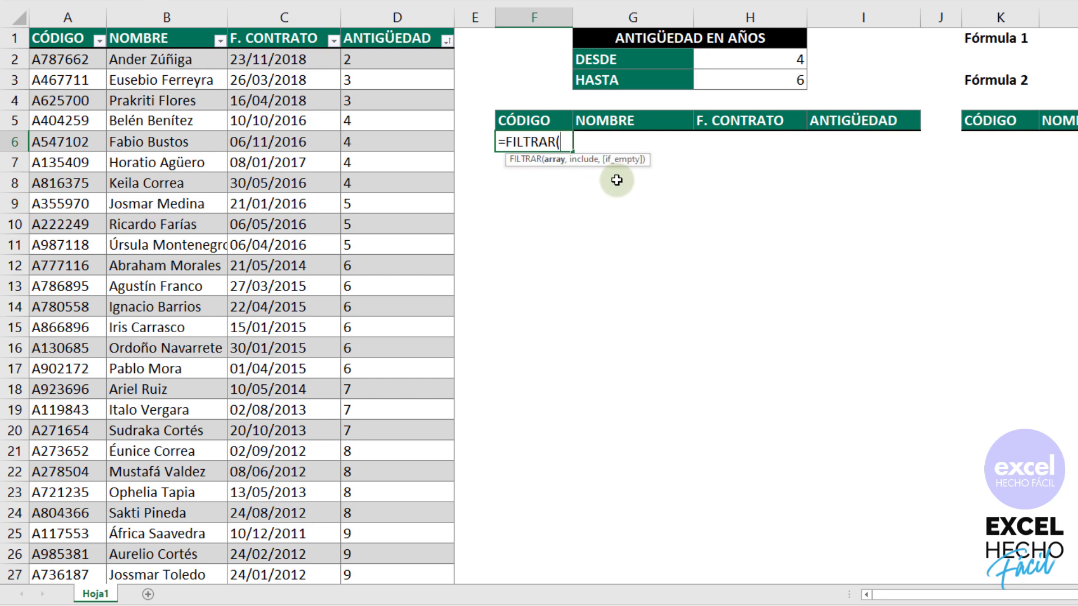
left_click_drag(644, 158, 633, 98)
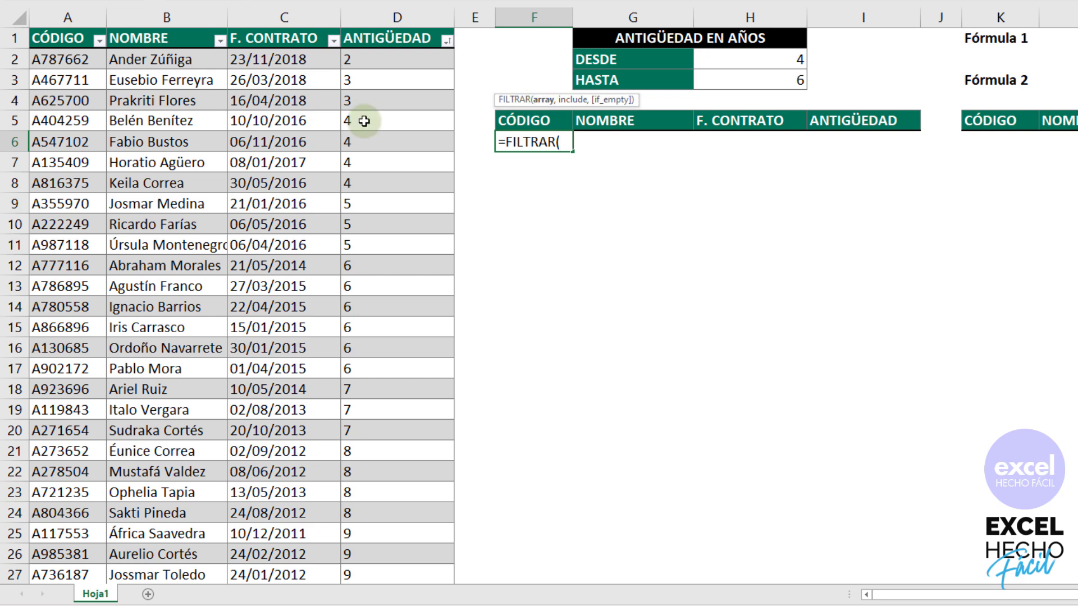
left_click(33, 25)
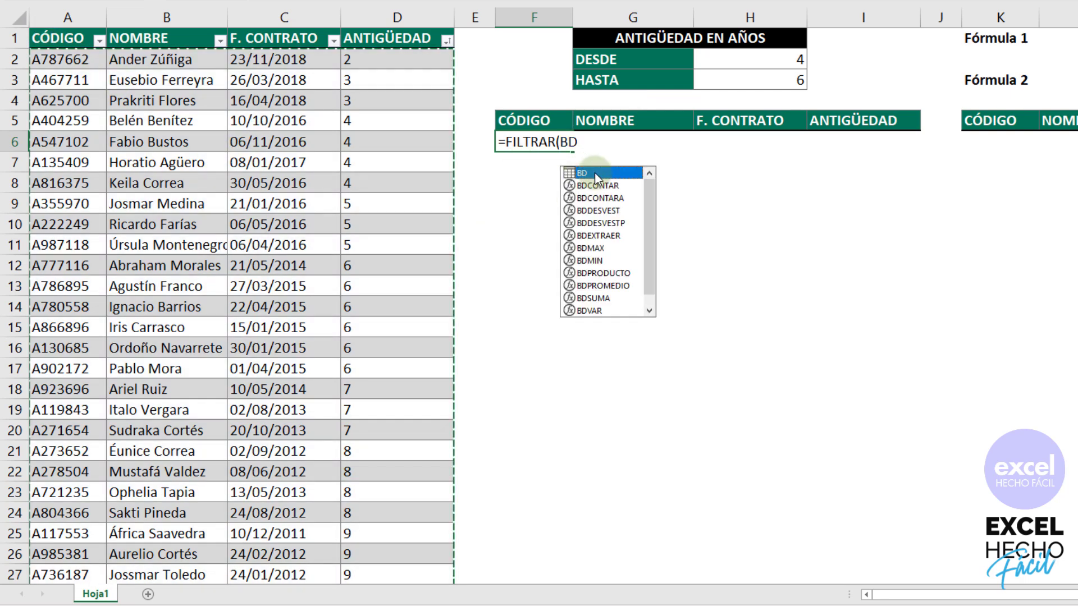
key("Escape")
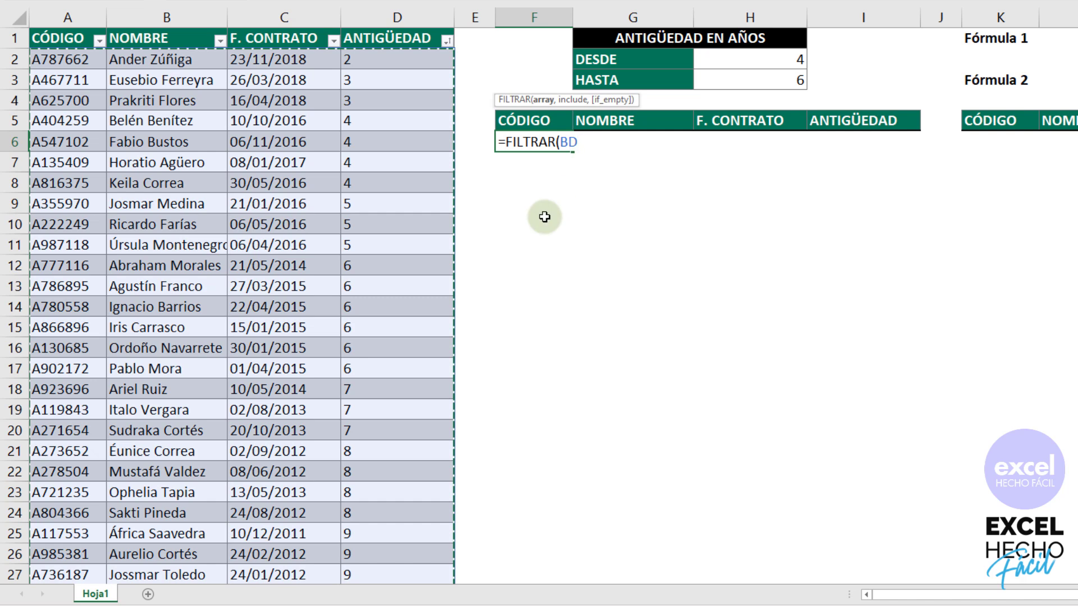
type(",(")
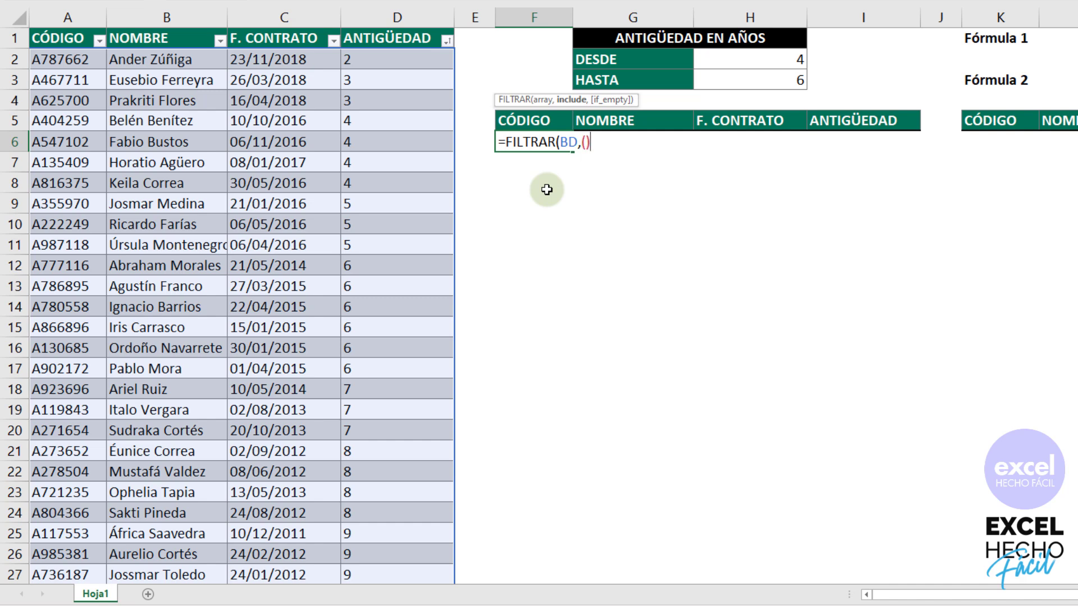
Add the first include condition (BD[ANTIGÜEDAD]>=H2) inside the parentheses.
left_click(589, 146)
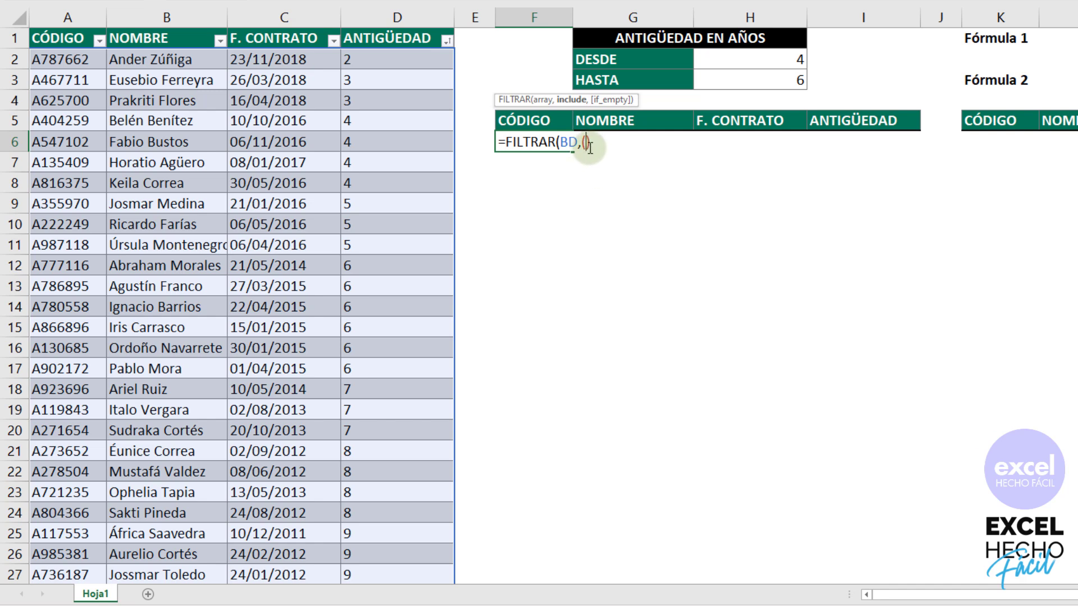
left_click(397, 35)
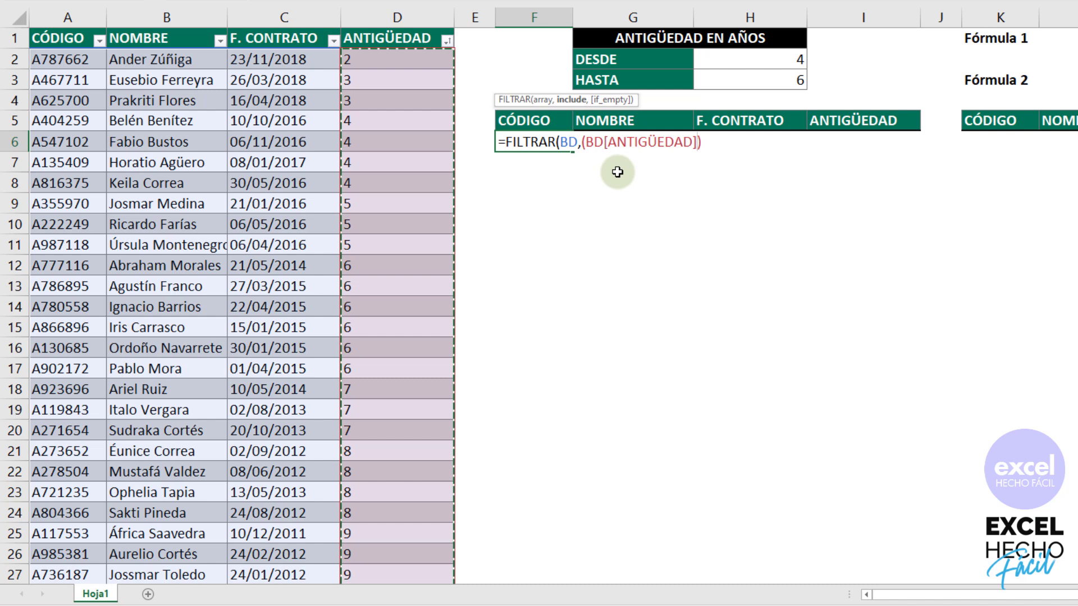
type(">=")
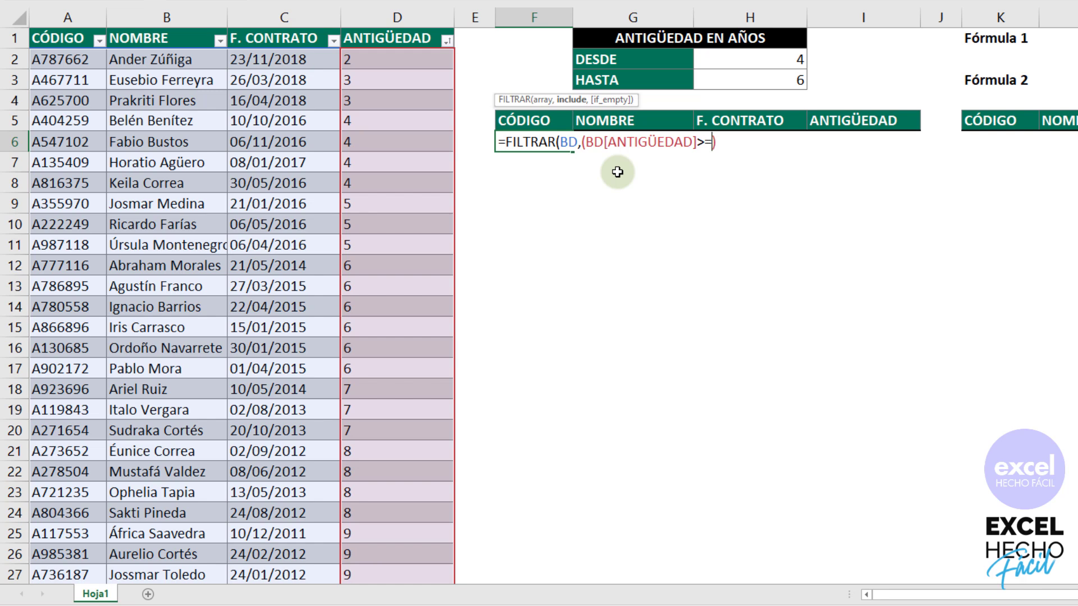
left_click(753, 59)
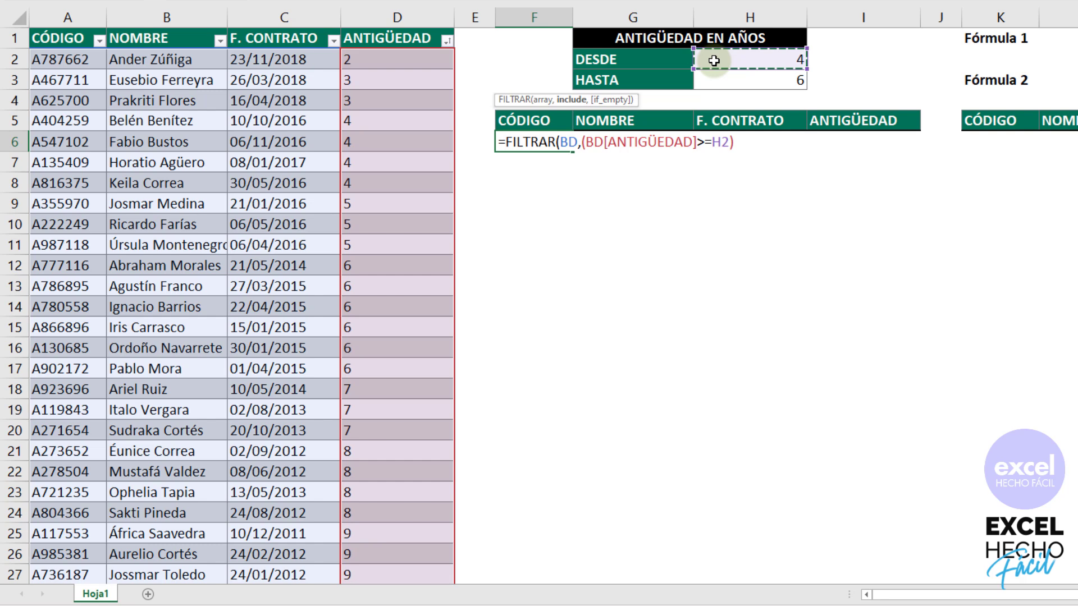
Multiply by the second condition (BD[ANTIGÜEDAD]<=H3) and close the FILTRAR formula.
left_click(738, 140)
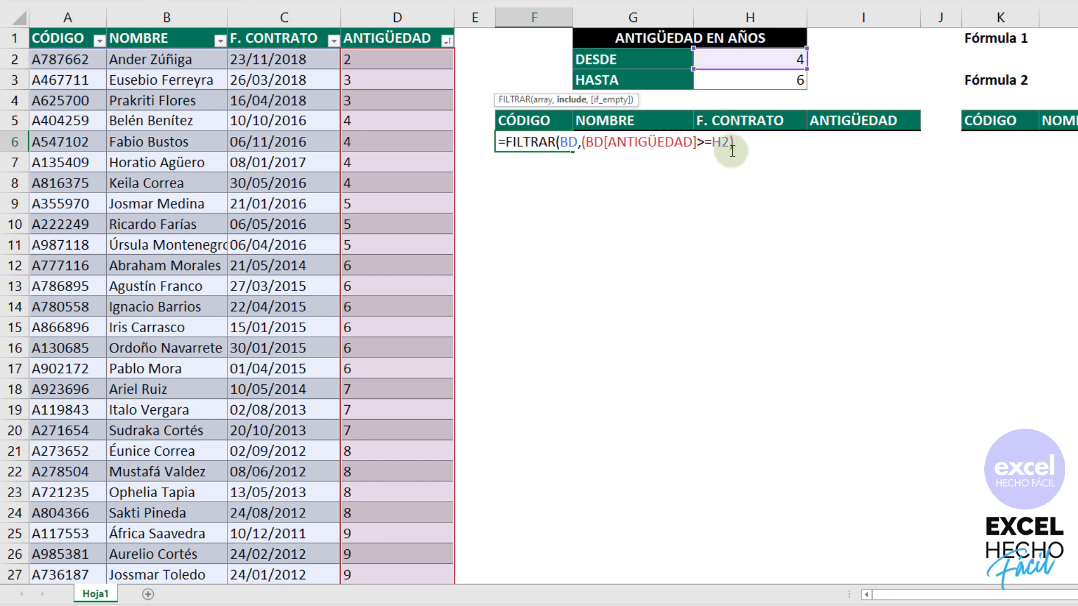
type("*()")
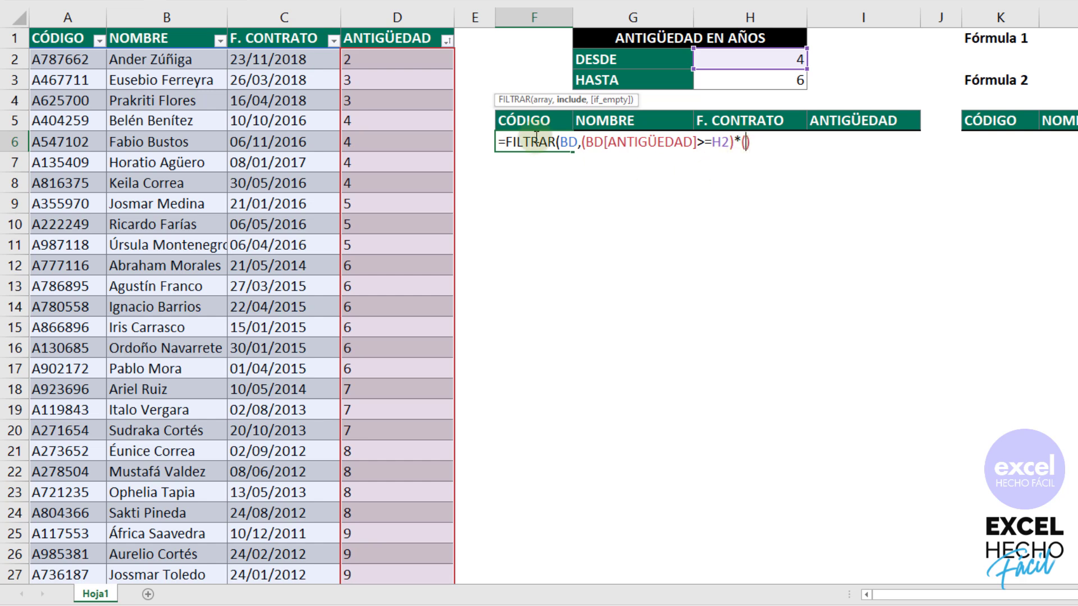
left_click(425, 30)
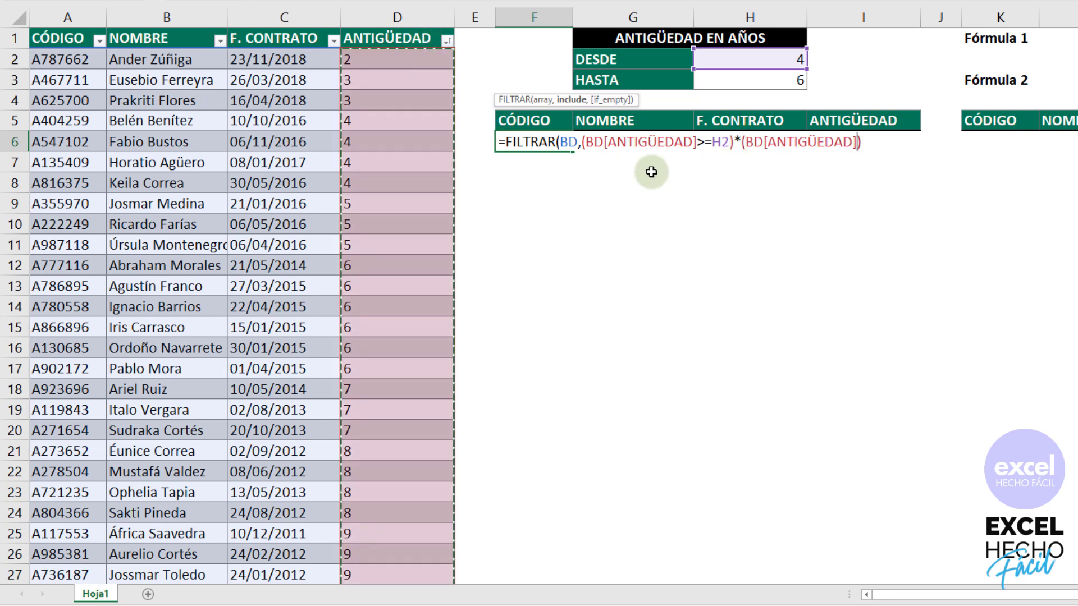
type("<")
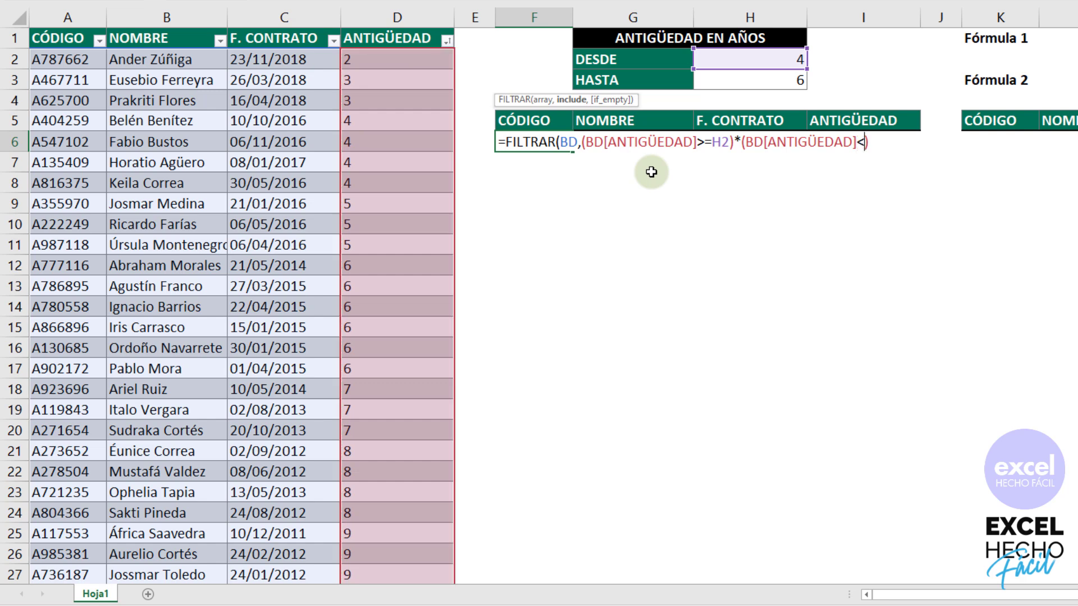
type("=")
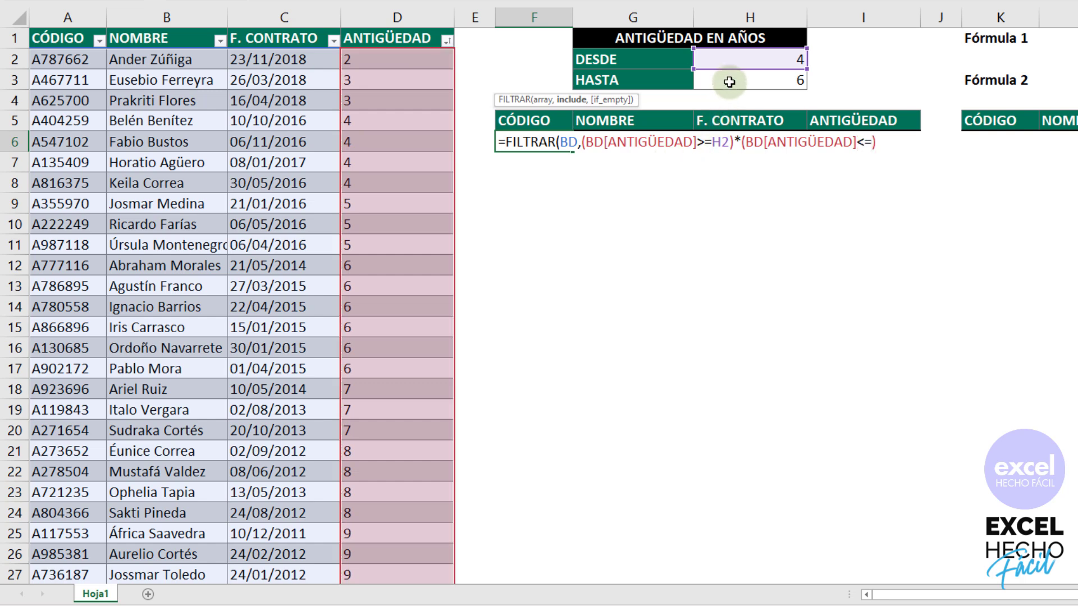
left_click(730, 79)
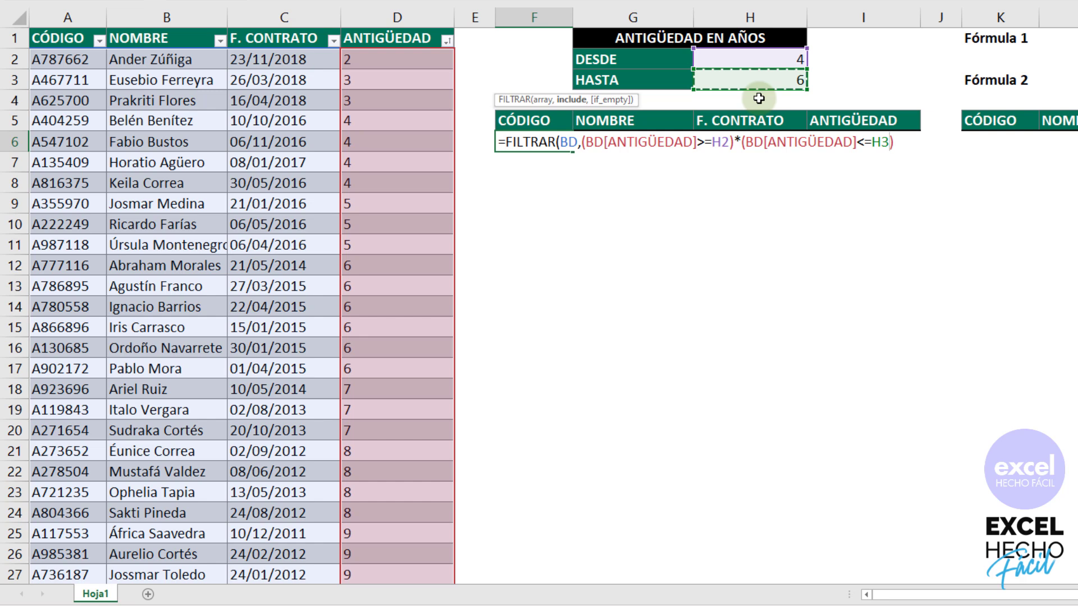
left_click(894, 143)
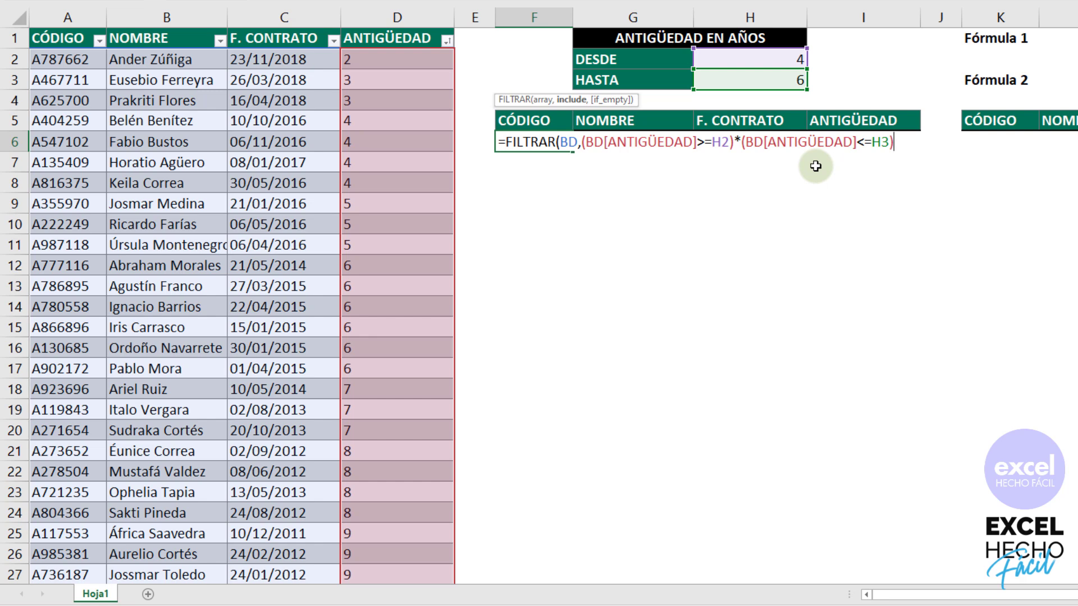
type(",")
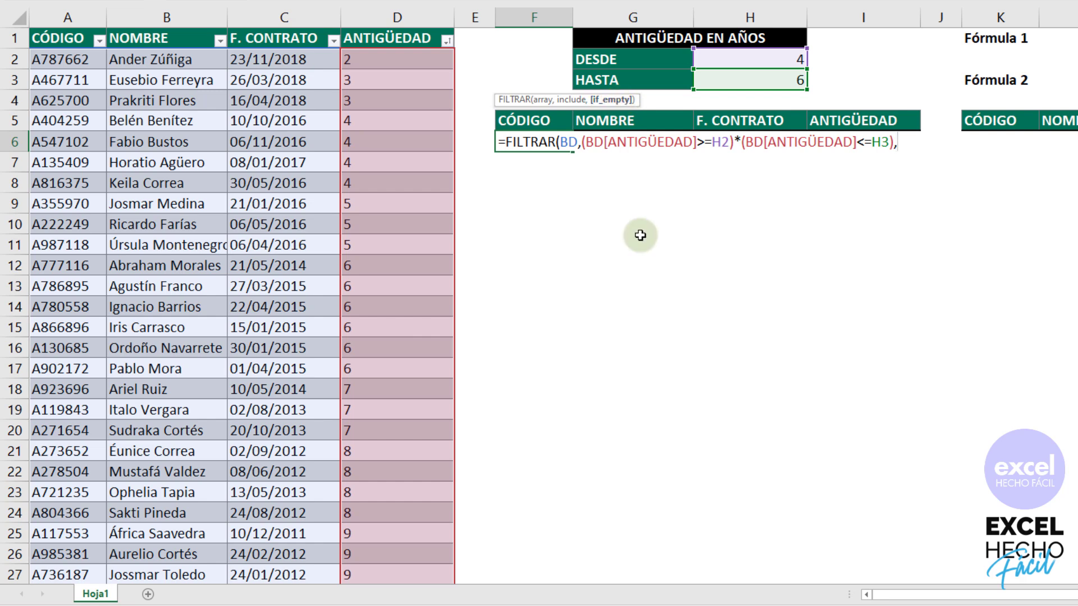
key("BackSpace")
type(")")
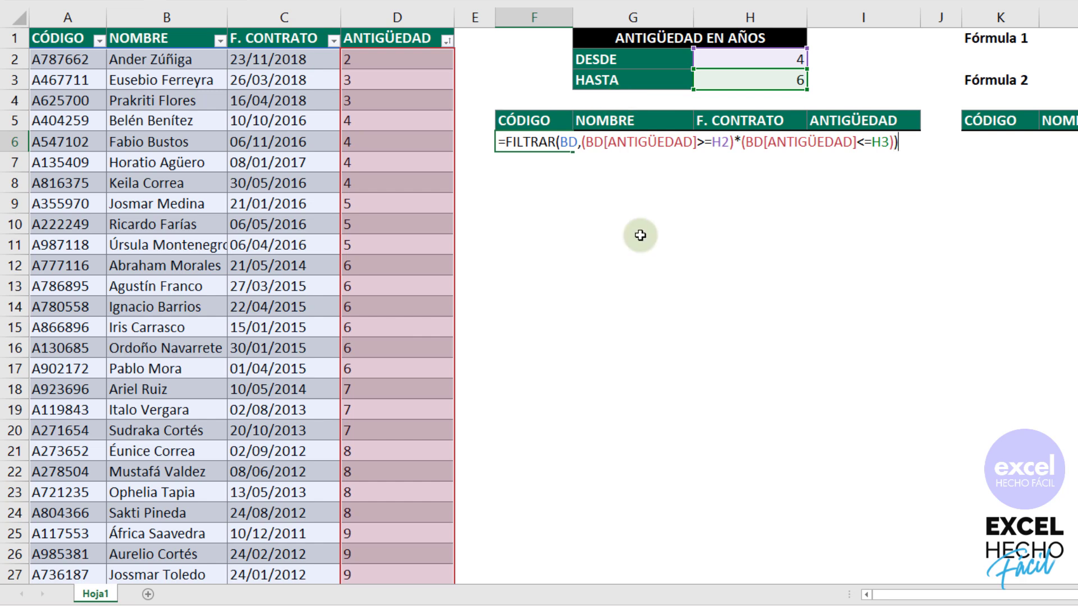
Confirm the FILTRAR formula and point out the H2 and H3 seniority limits.
key("Return")
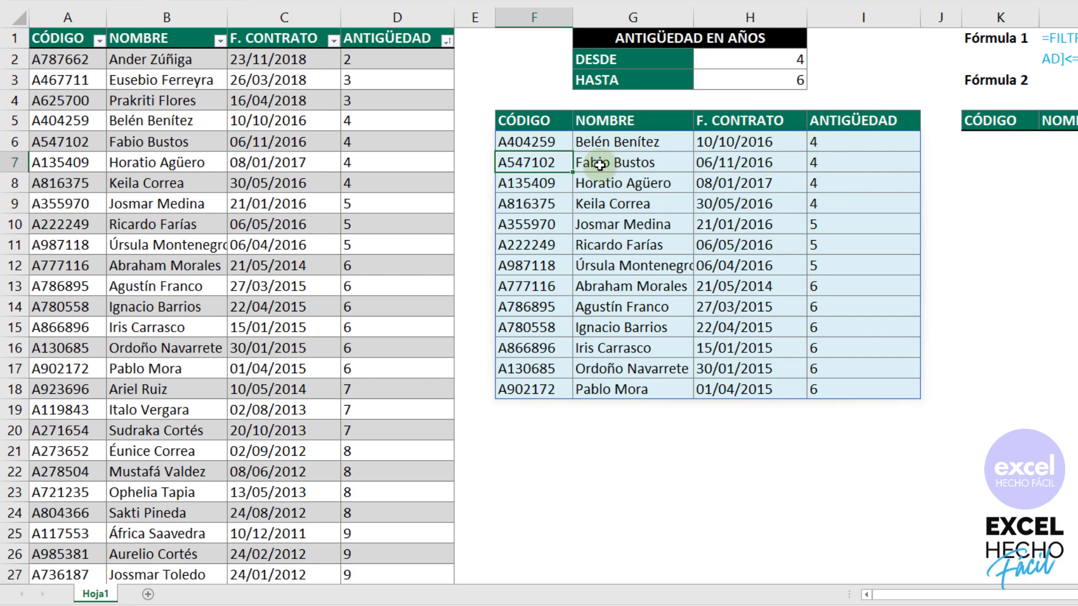
left_click(739, 67)
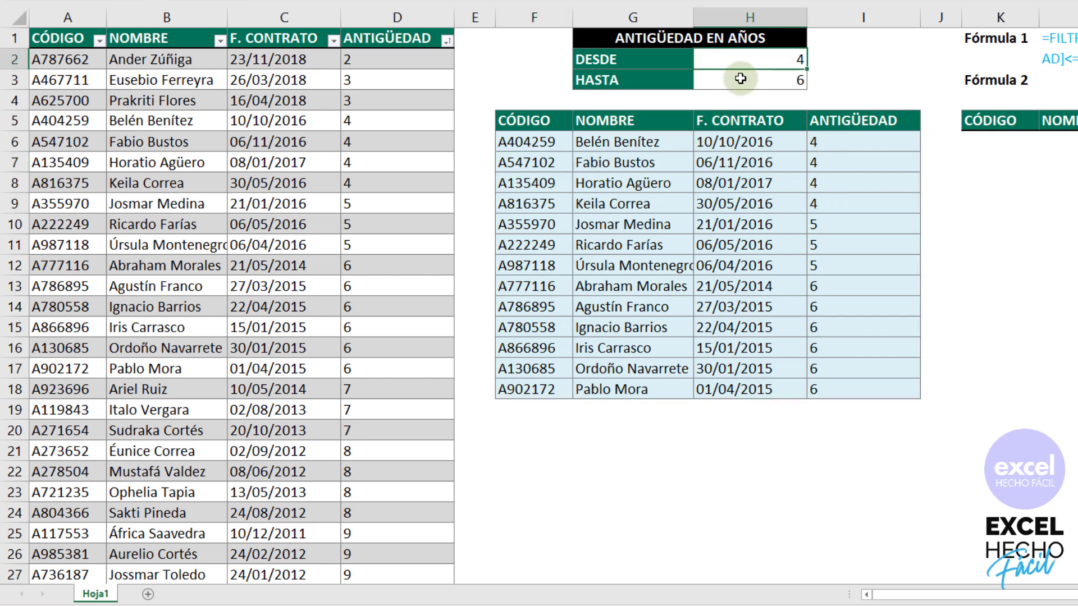
left_click(744, 76)
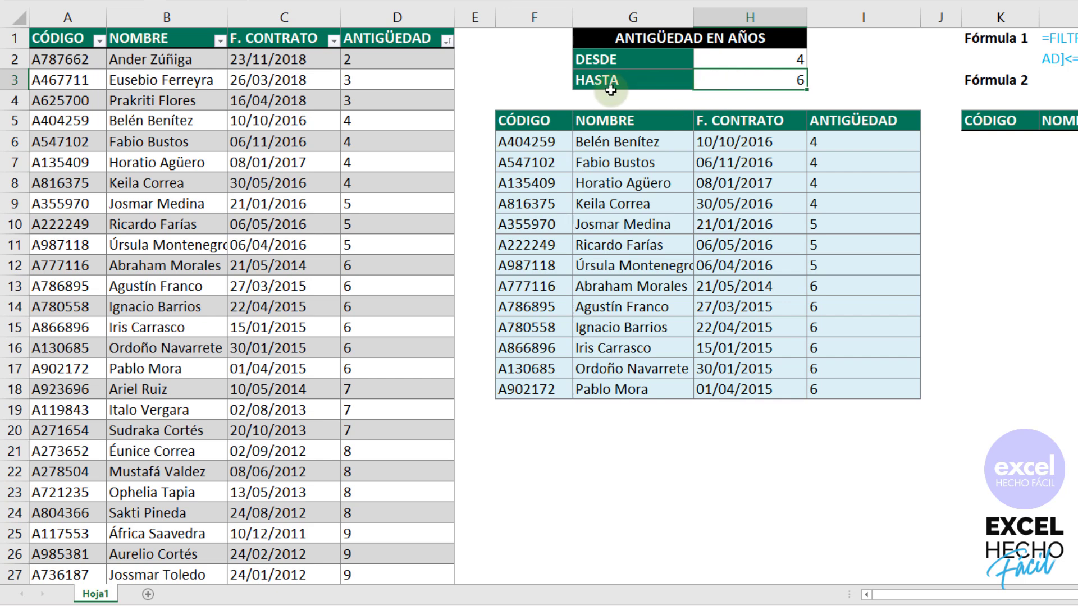
left_click(538, 79)
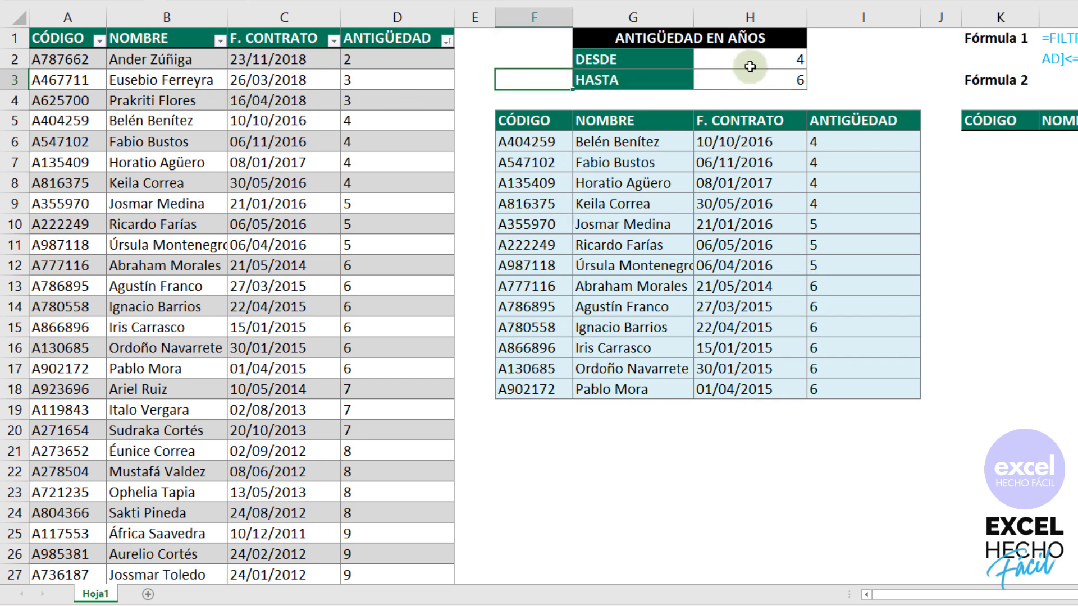
Highlight source rows 5–17, the employees with seniority 4 to 6, then clear the selection.
left_click(86, 122)
left_click_drag(86, 122, 373, 119)
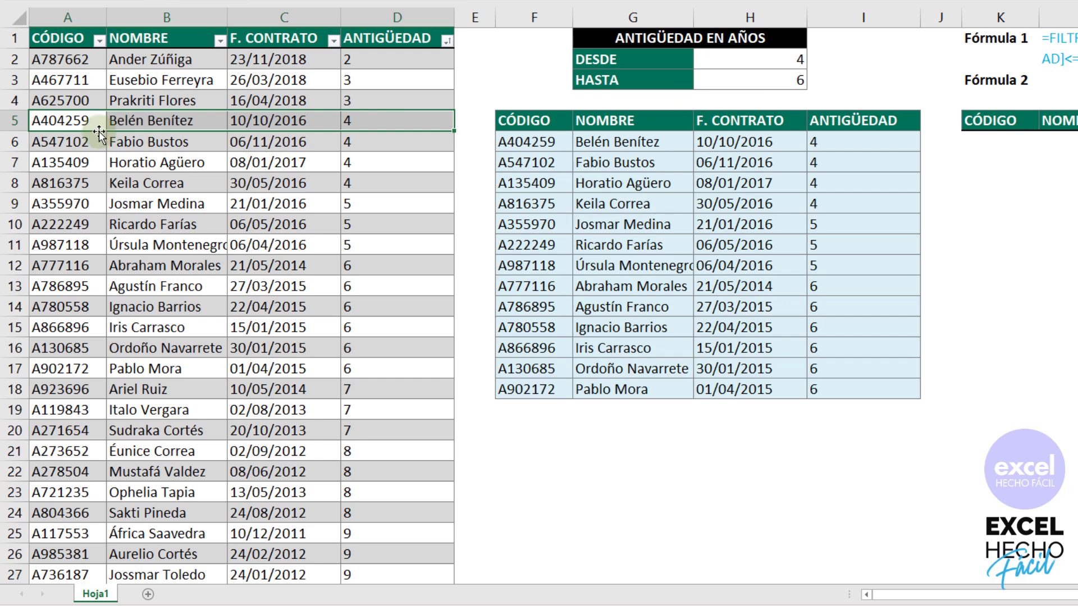
left_click_drag(75, 124, 360, 367)
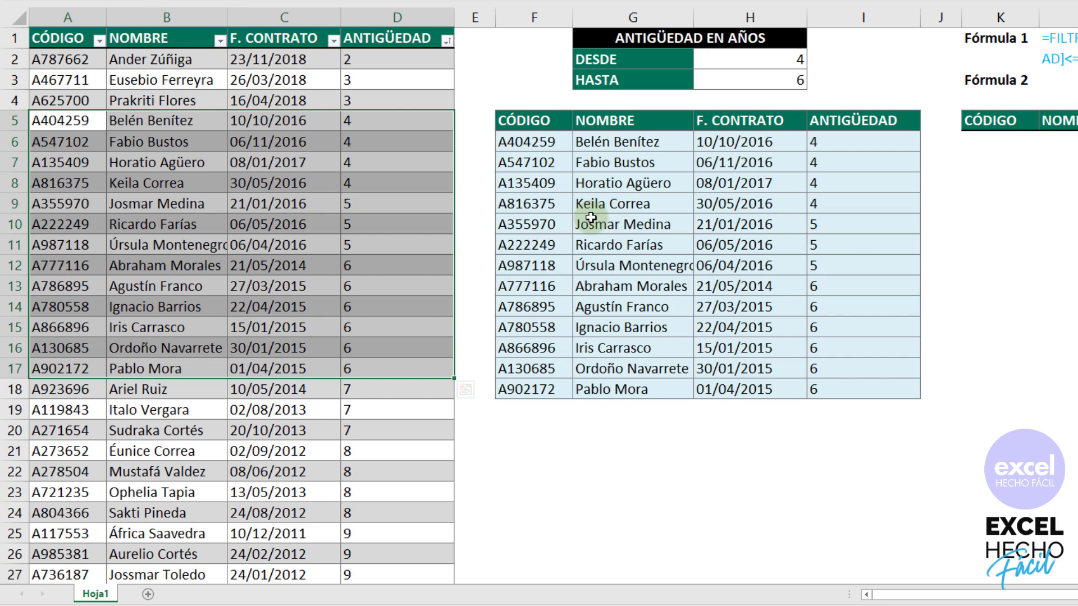
left_click(140, 61)
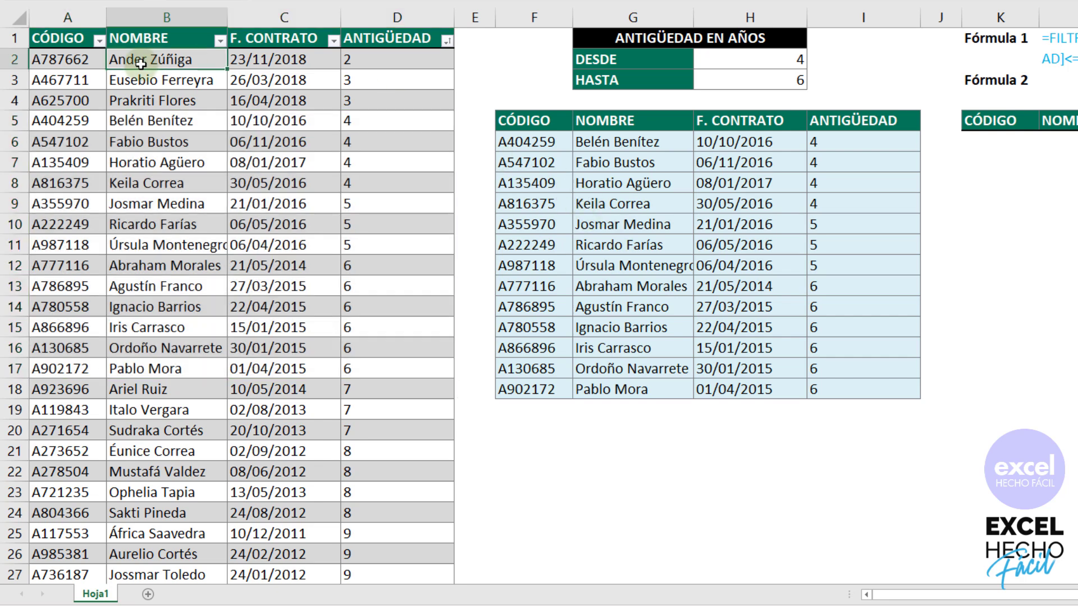
Start a BUSCARX formula in K6 under the Fórmula 2 CÓDIGO header.
scroll(617, 191, "right", 5)
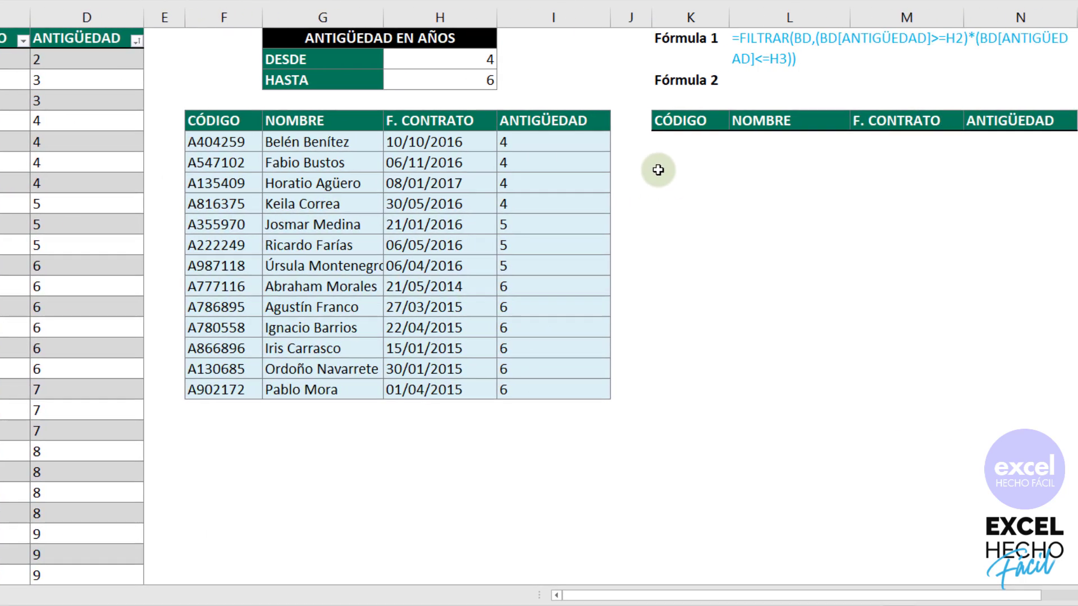
left_click(663, 141)
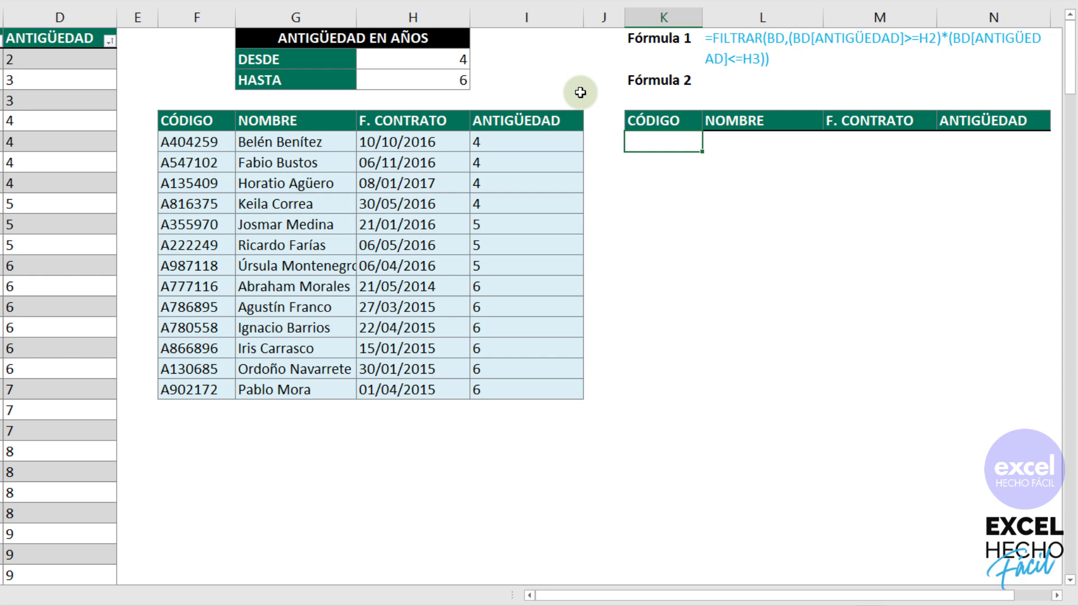
type("=bu")
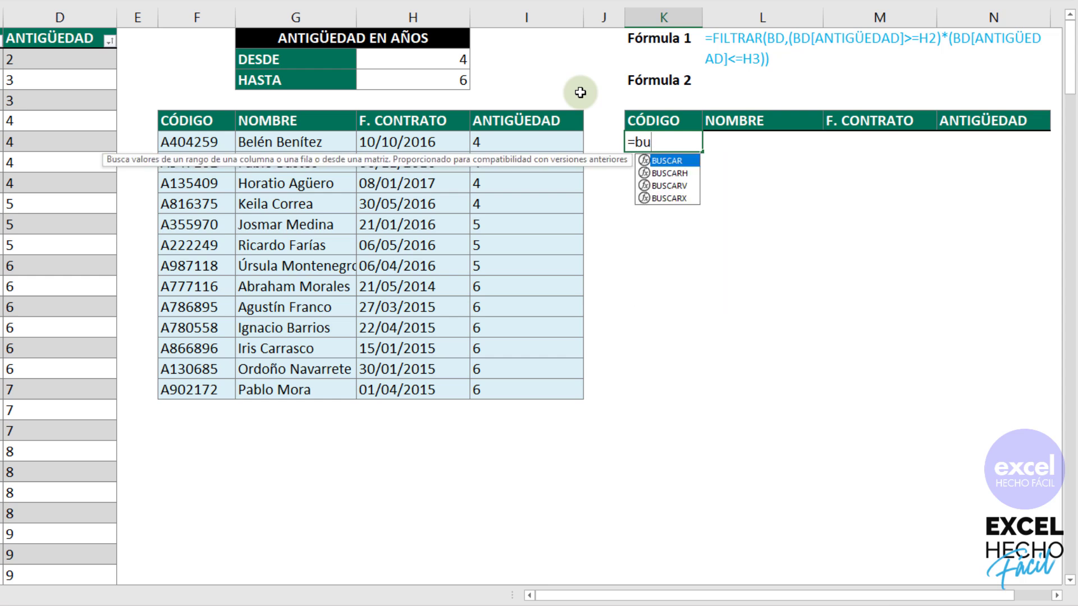
key("Down")
key("Down")
key("Down")
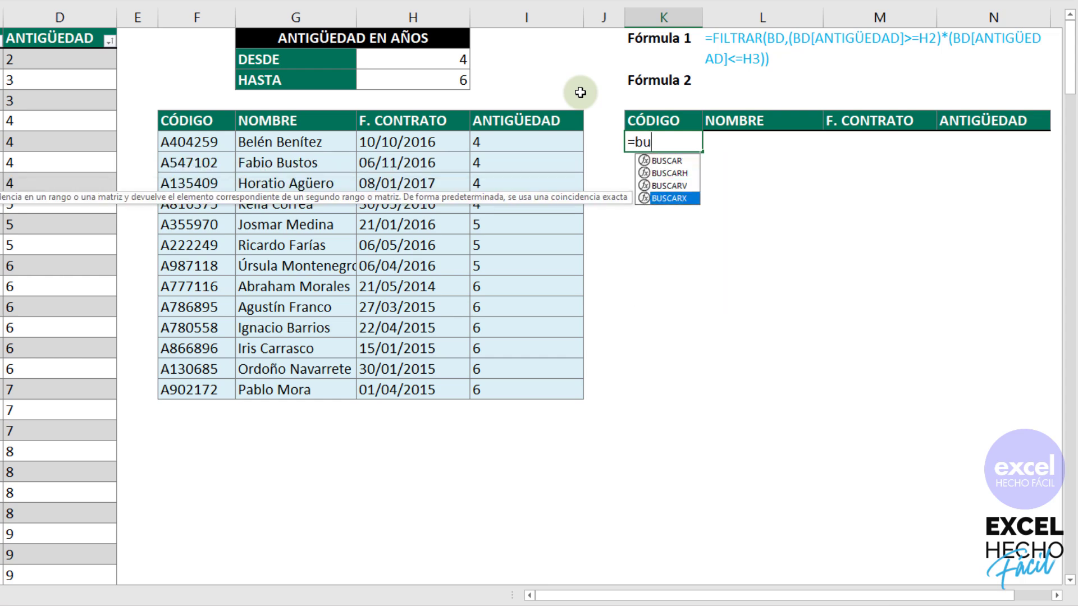
key("Tab")
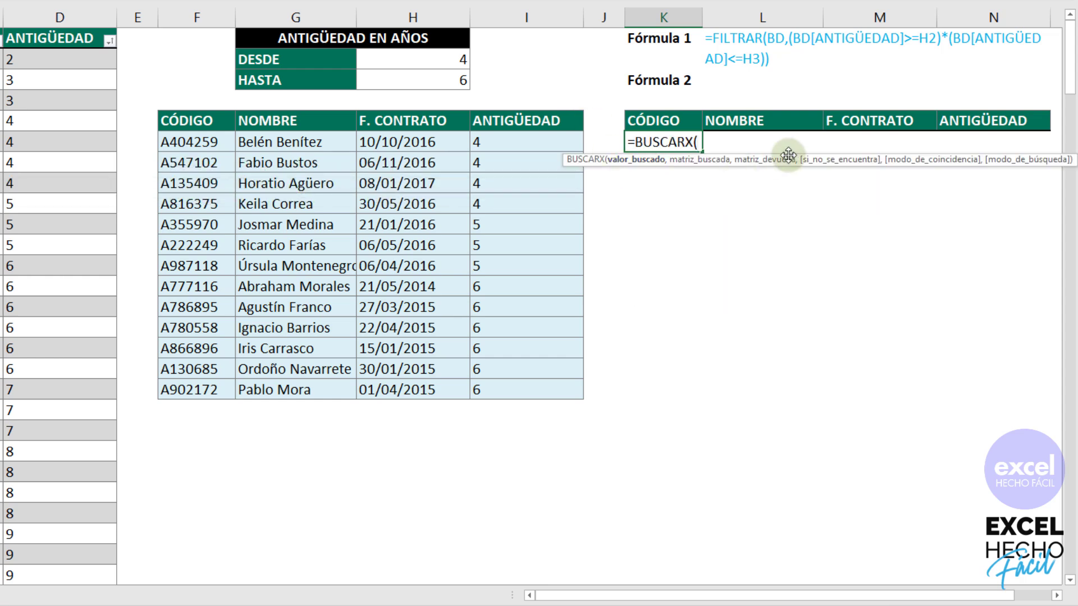
mouse_move(790, 160)
left_mouse_down()
mouse_move(739, 97)
mouse_move(704, 101)
left_mouse_up()
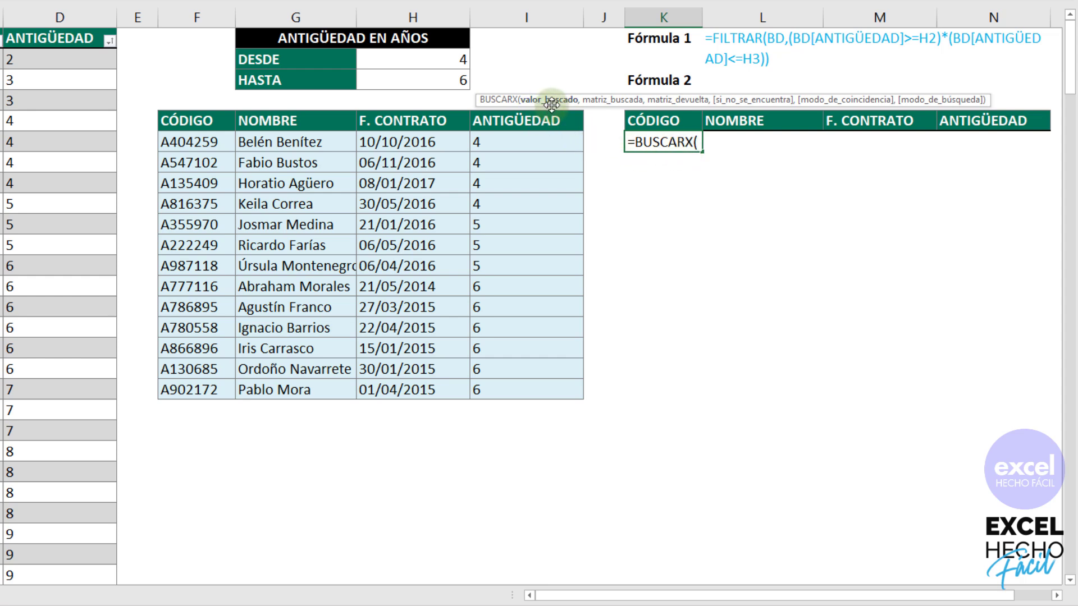
Give BUSCARX the arguments H2, BD[ANTIGÜEDAD] and BD[CÓDIGO], then close the parenthesis.
left_click(415, 58)
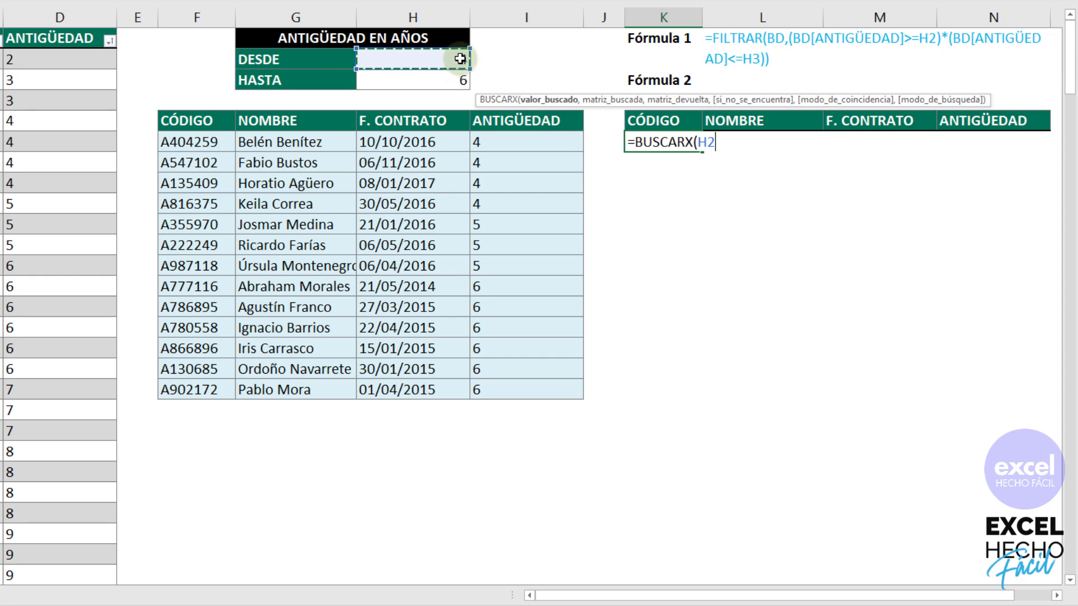
type(",")
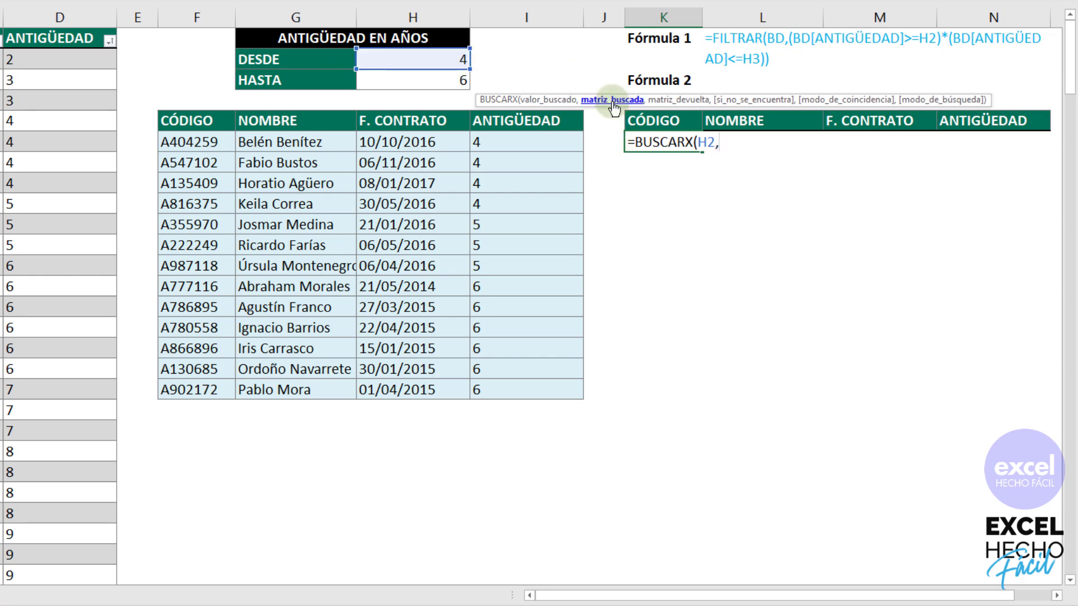
scroll(454, 102, "left", 3)
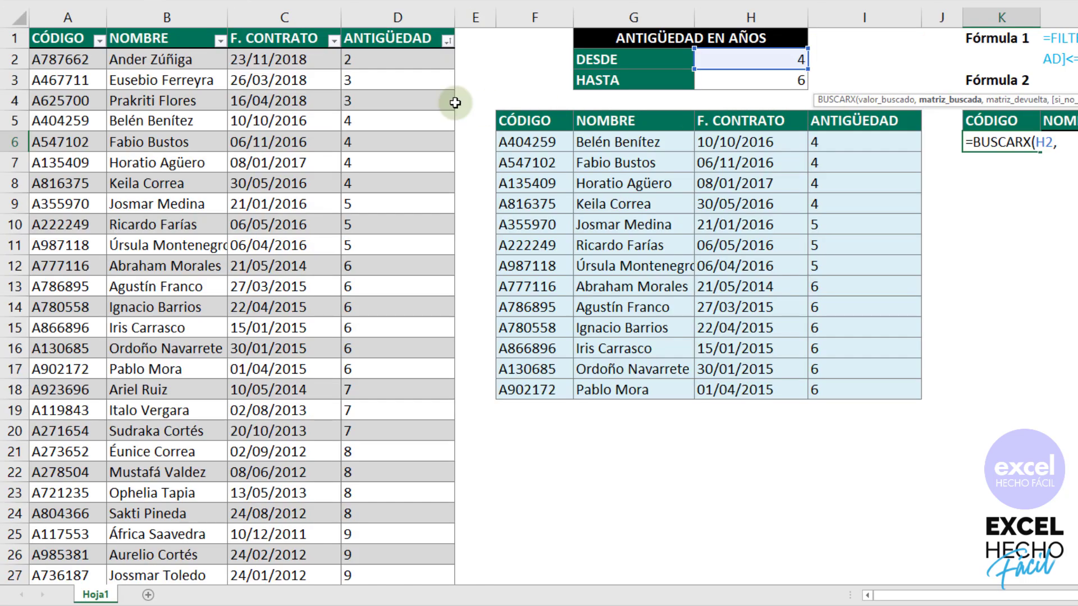
left_click(401, 35)
scroll(398, 97, "right", 3)
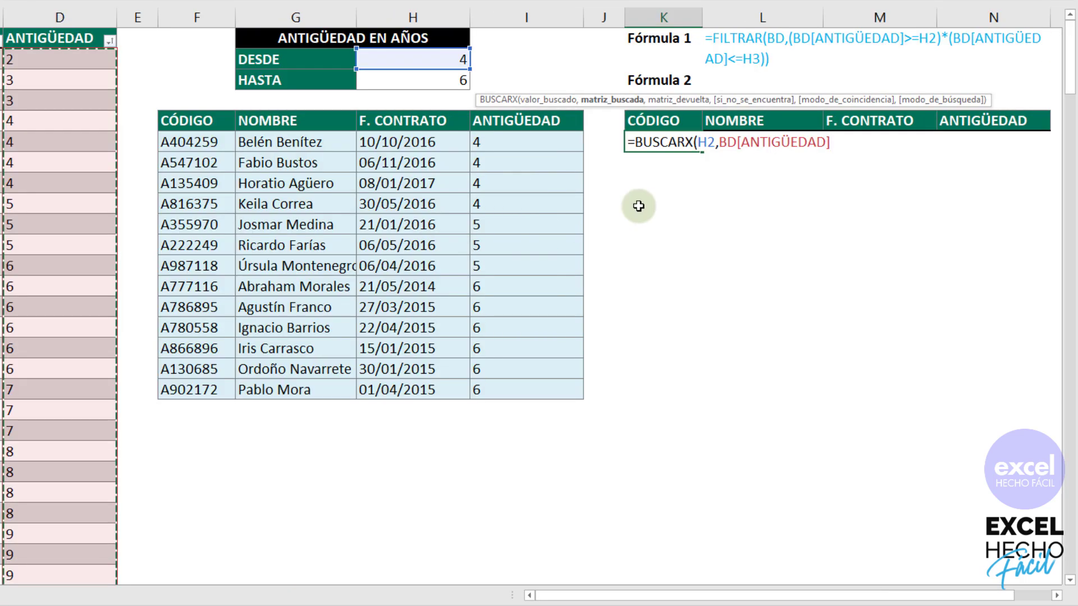
type(",")
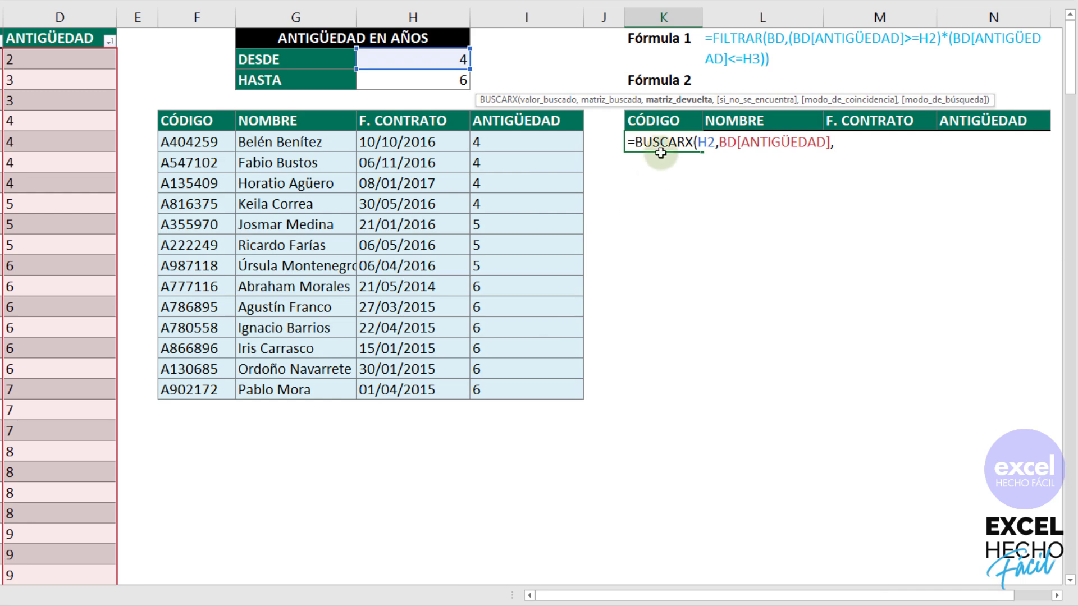
scroll(99, 101, "left", 3)
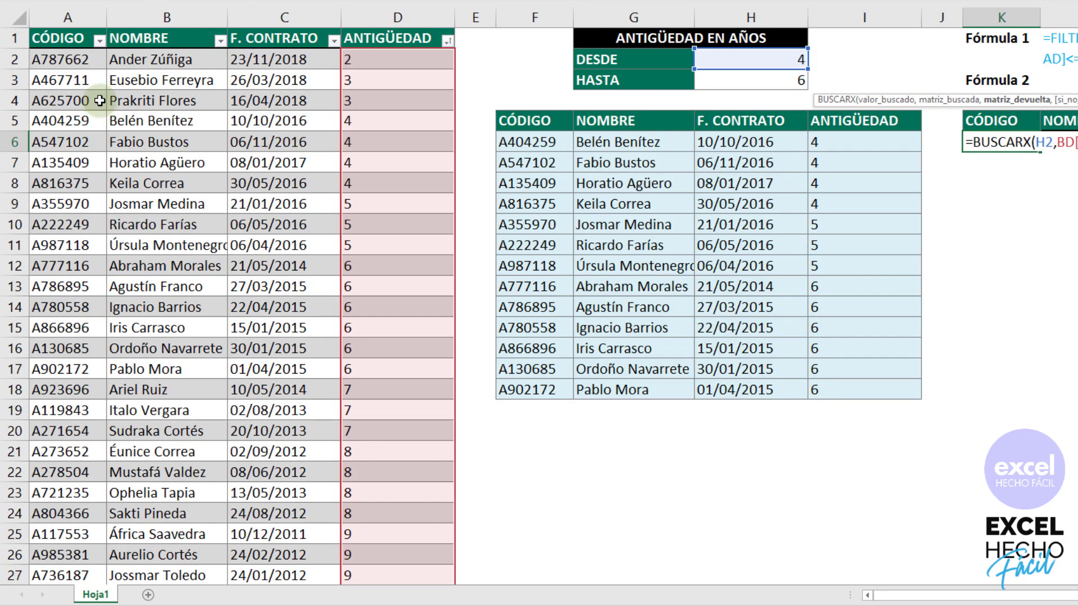
left_click(60, 34)
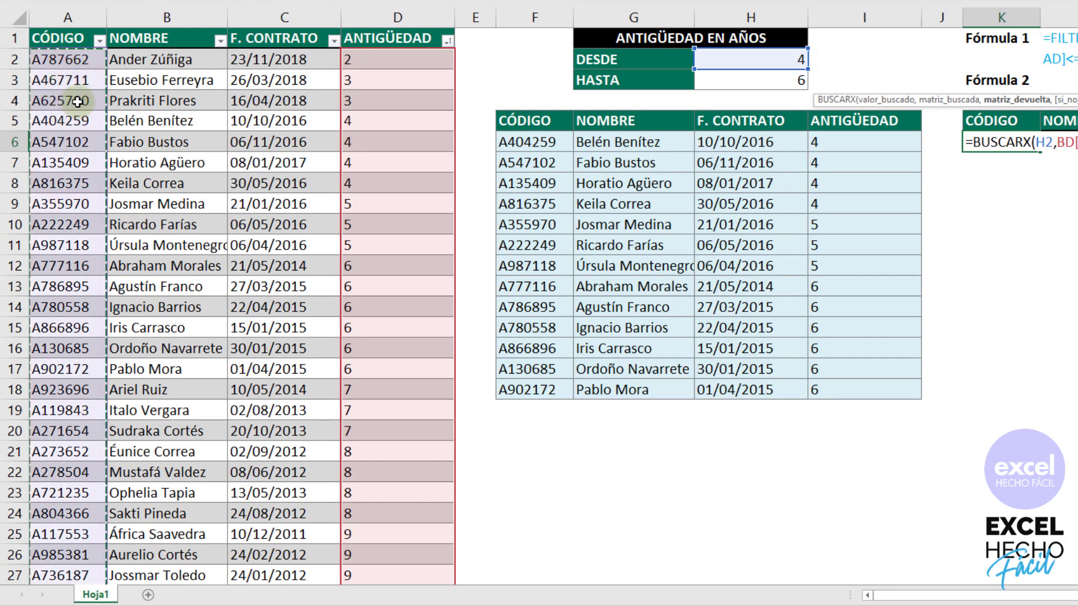
scroll(600, 186, "right", 3)
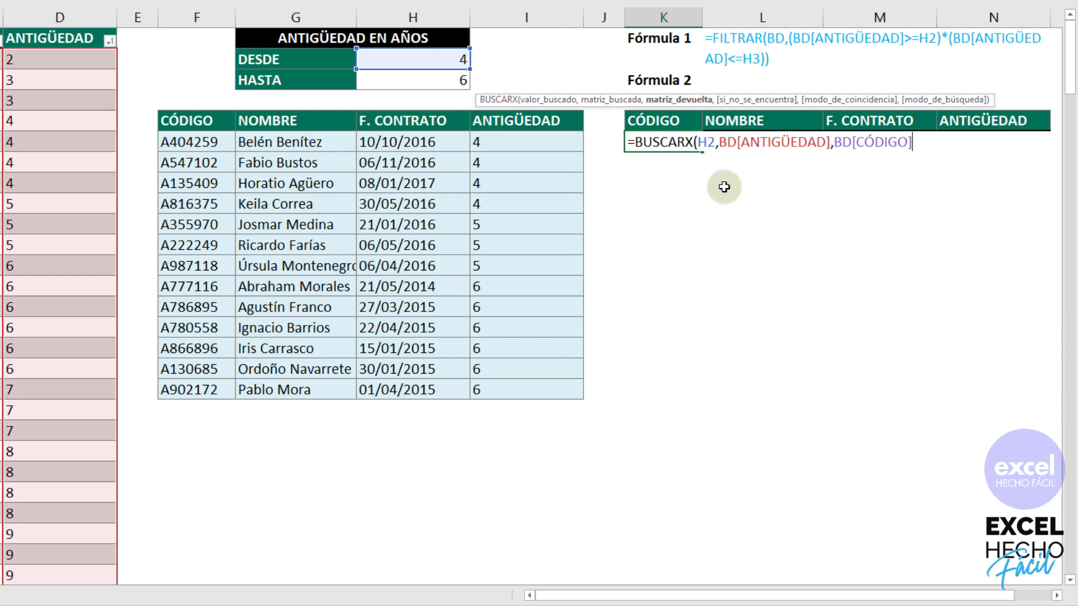
type(")")
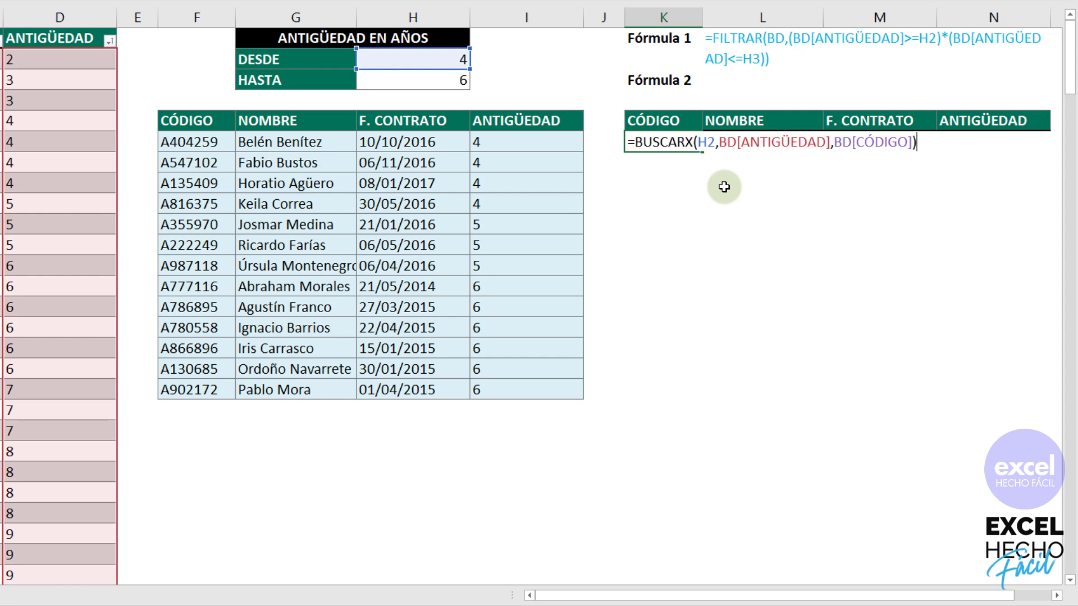
Preview the K6 BUSCARX result with F9 (A404259), then restore the formula text.
key("F9")
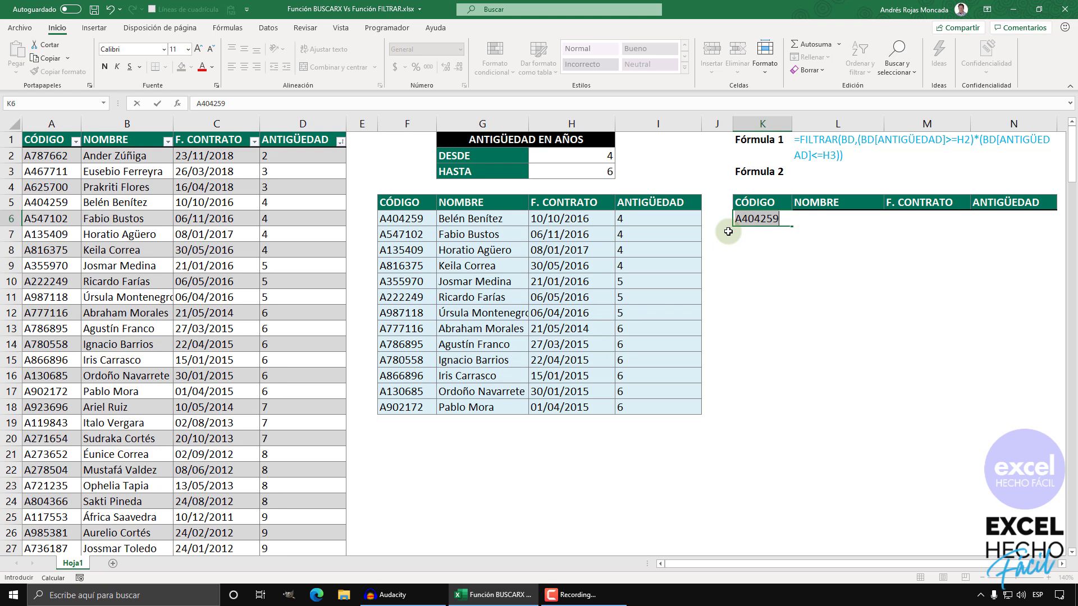
key("ctrl+z")
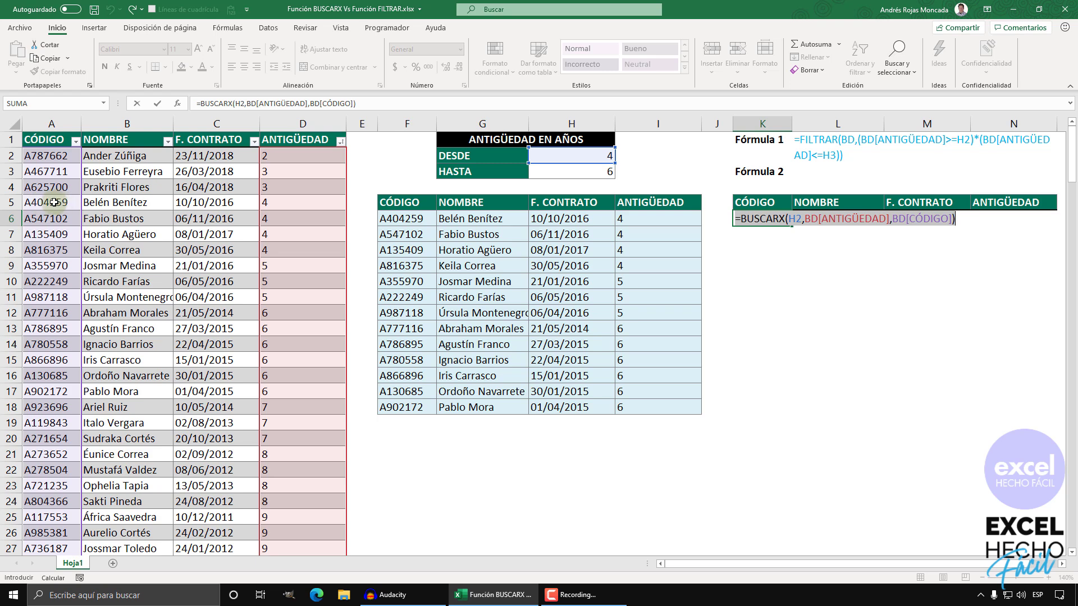
left_click(954, 220)
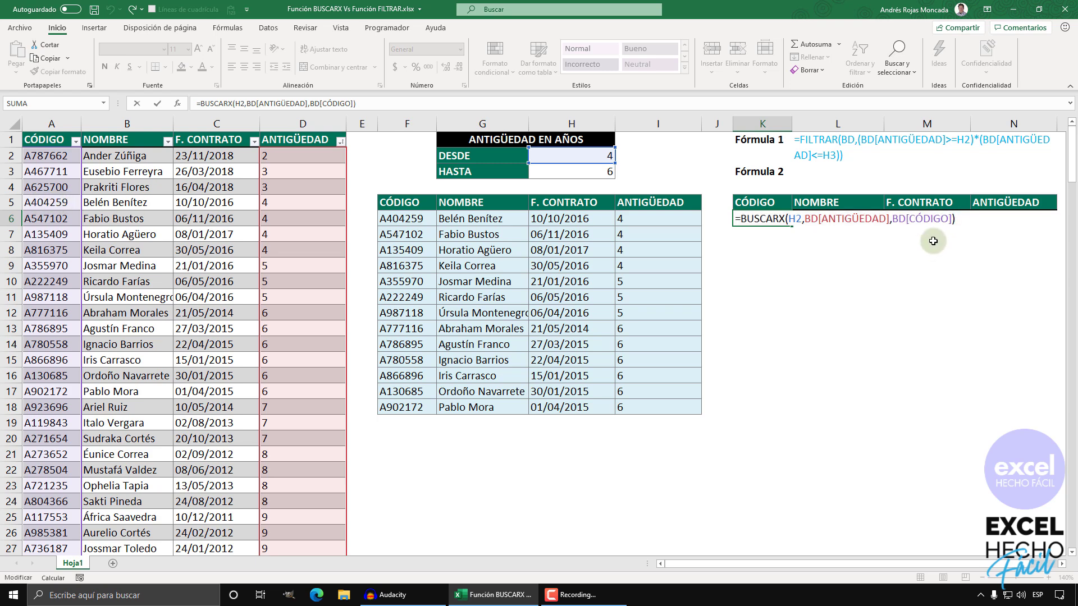
key("F9")
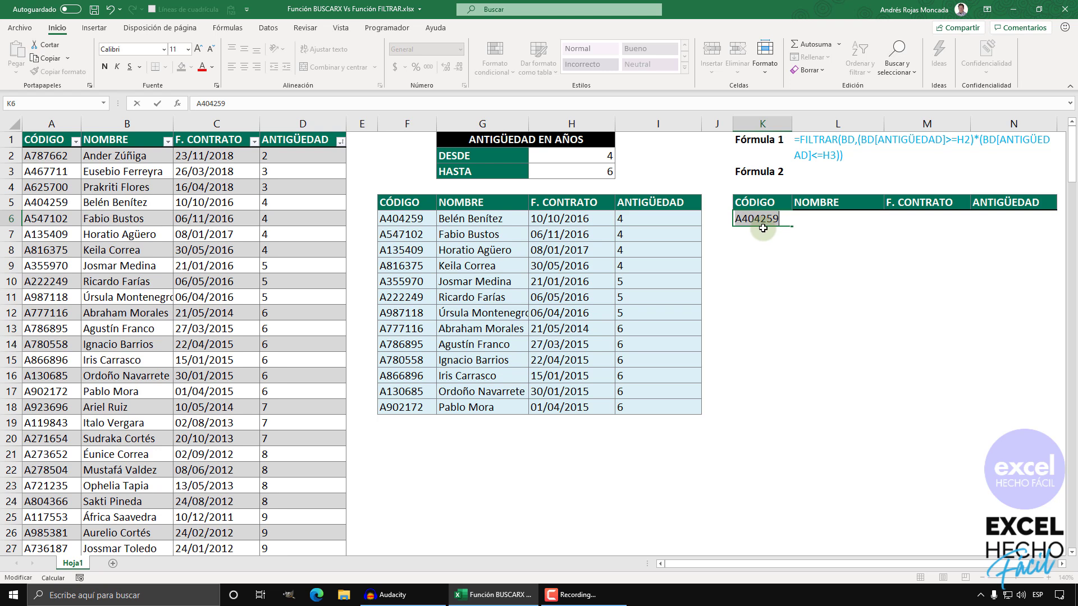
key("ctrl+z")
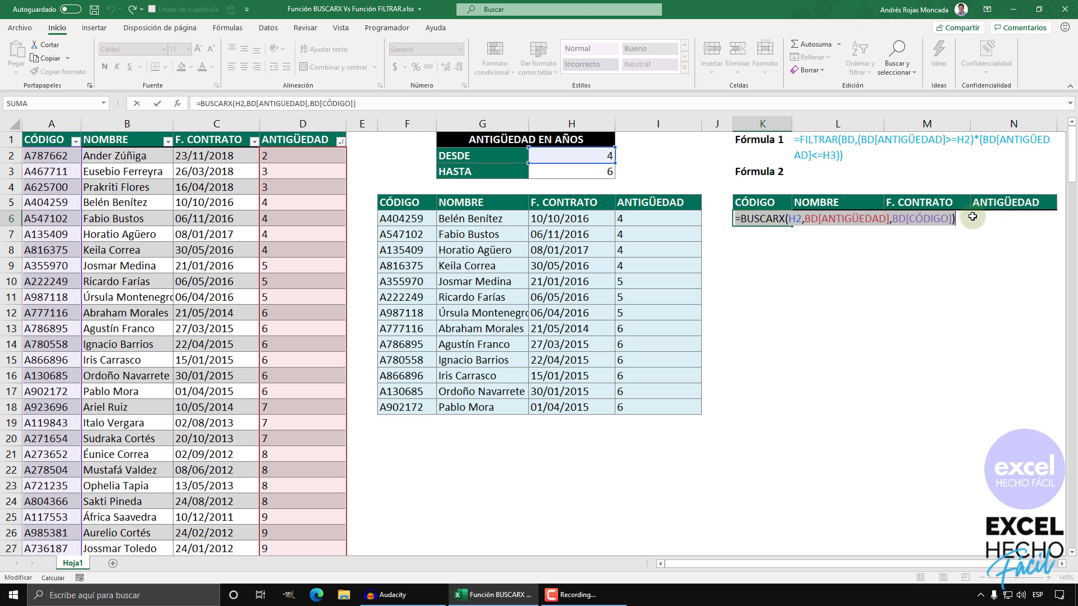
Copy the BUSCARX lookup and paste a second copy after a colon.
mouse_move(953, 220)
left_mouse_down()
mouse_move(742, 219)
mouse_move(753, 220)
left_mouse_up()
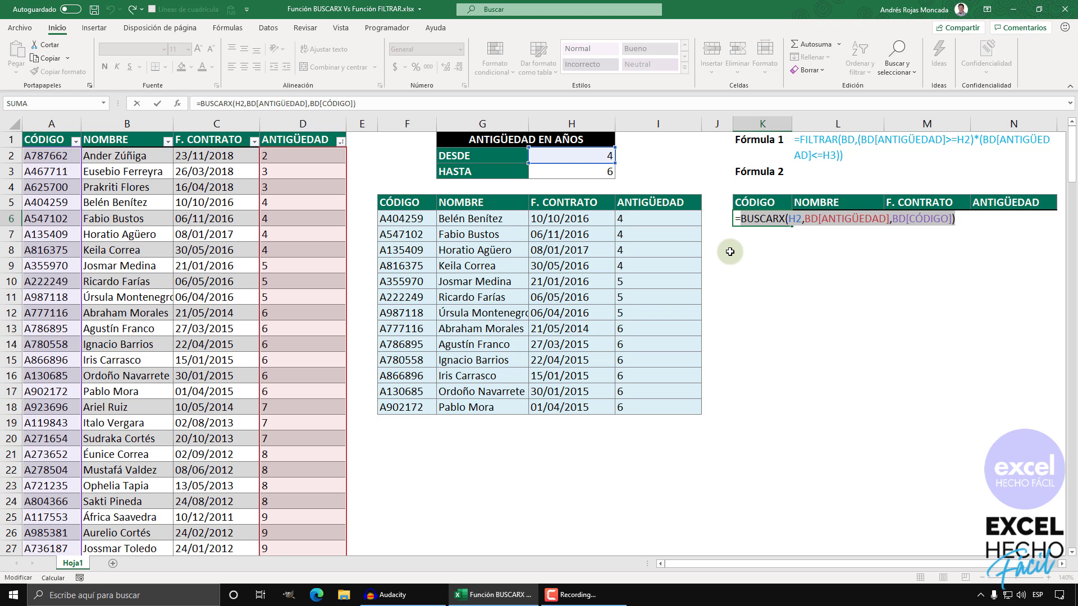
key("ctrl+c")
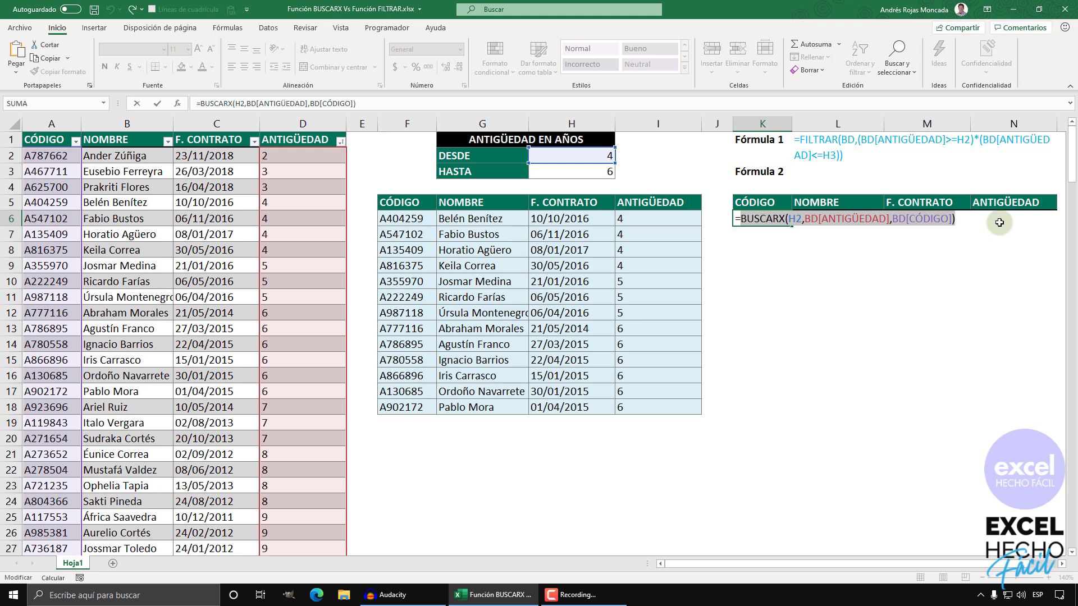
left_click(955, 219)
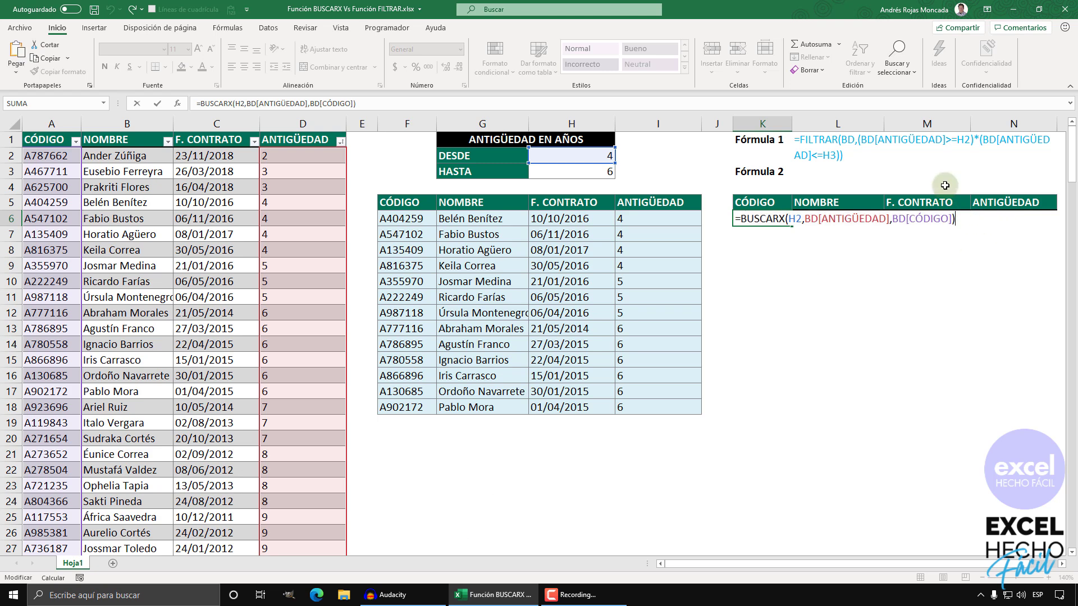
type(":")
key("ctrl+v")
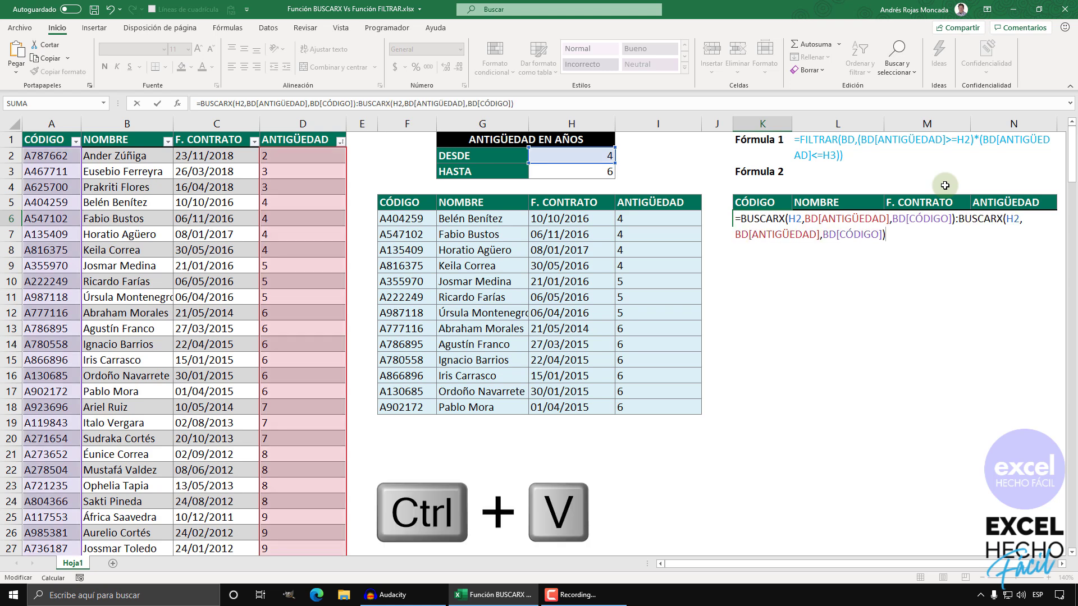
Replace H2 with H3 in the second BUSCARX lookup and review its arguments.
double_click(1010, 219)
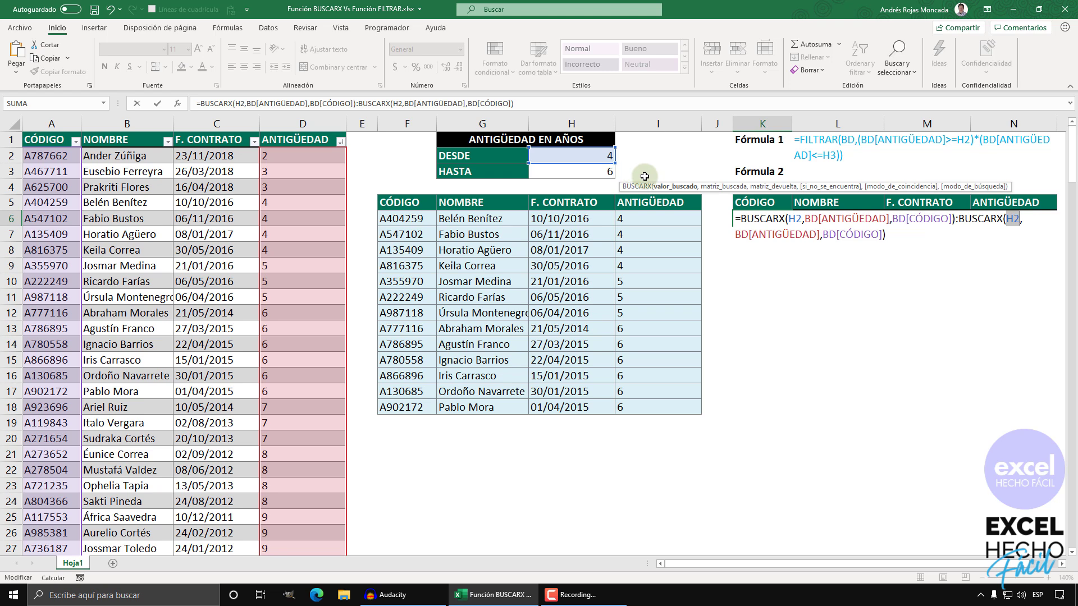
left_click(572, 170)
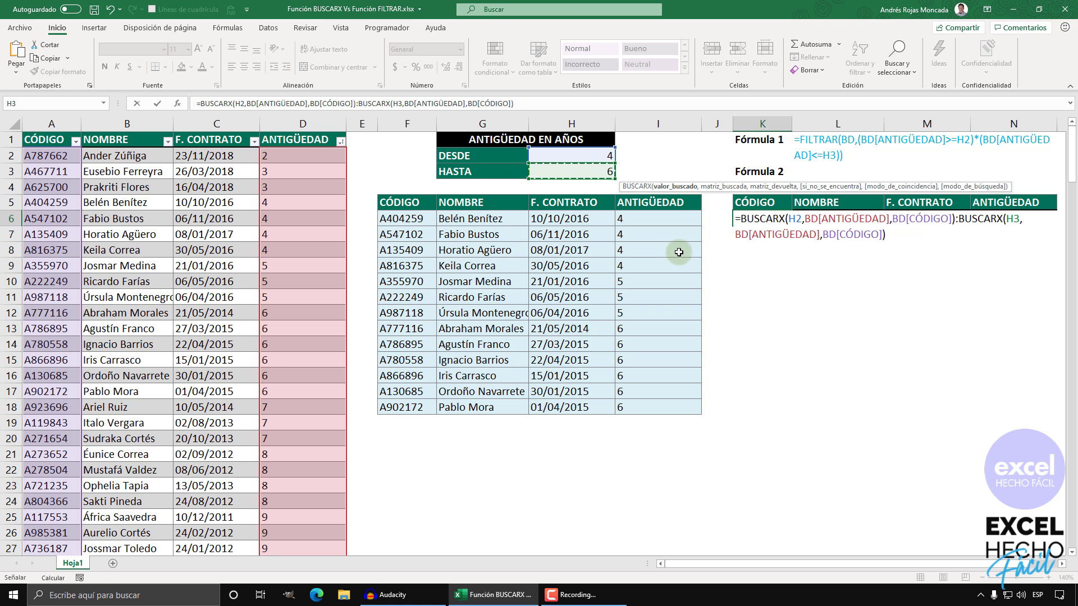
left_click_drag(819, 234, 735, 235)
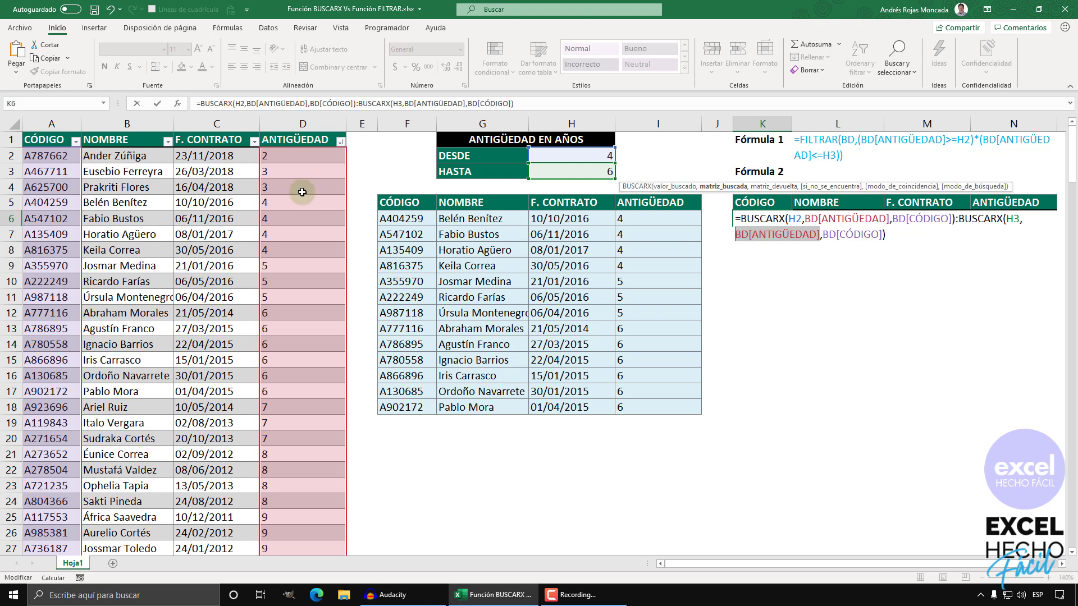
left_click(774, 186)
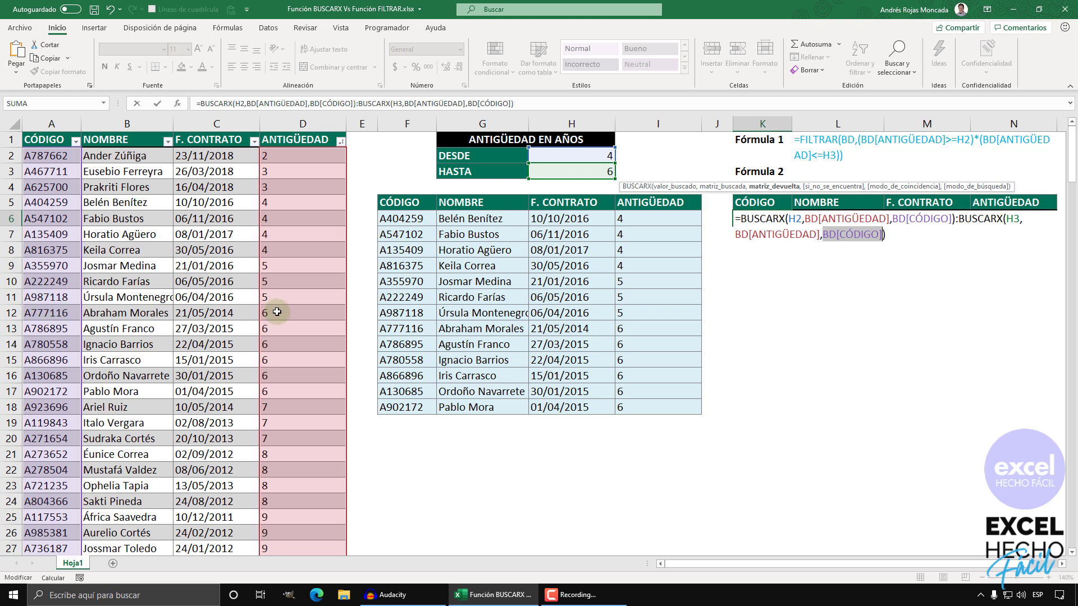
left_click_drag(892, 235, 960, 220)
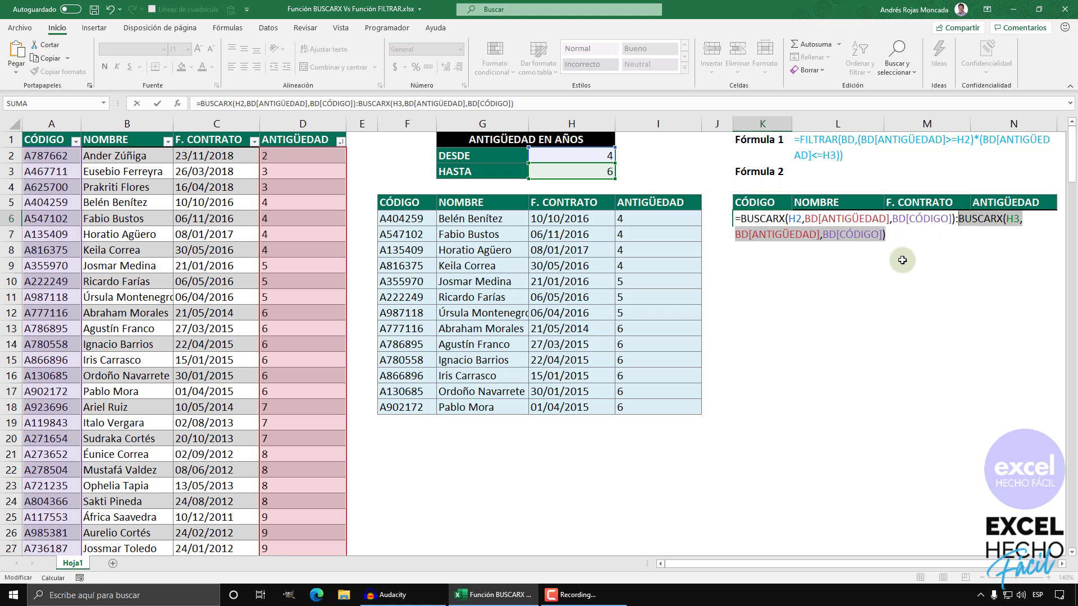
key("F9")
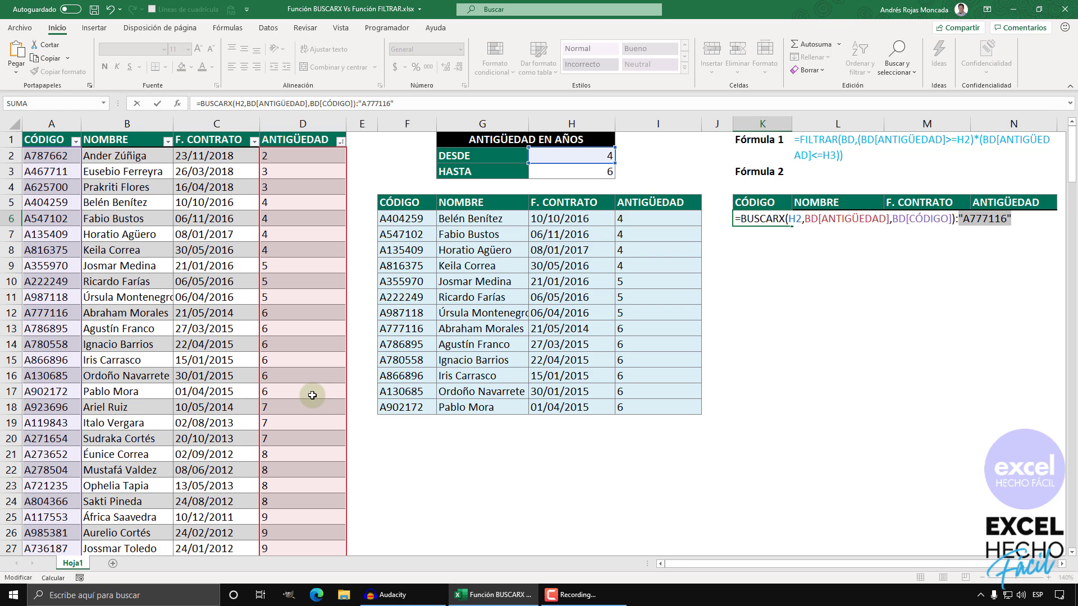
key("ctrl+z")
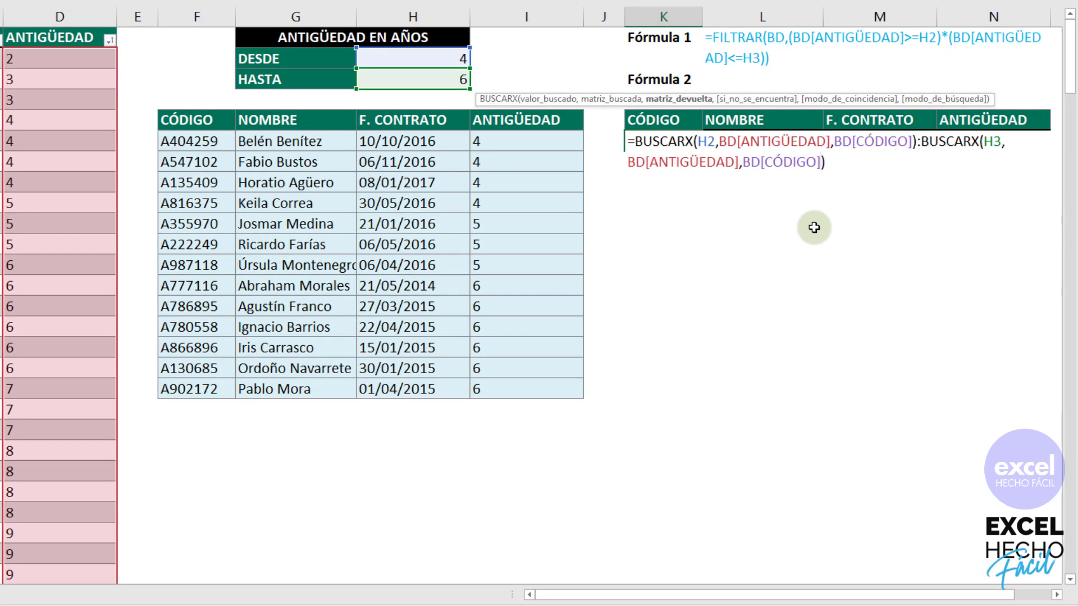
type(",")
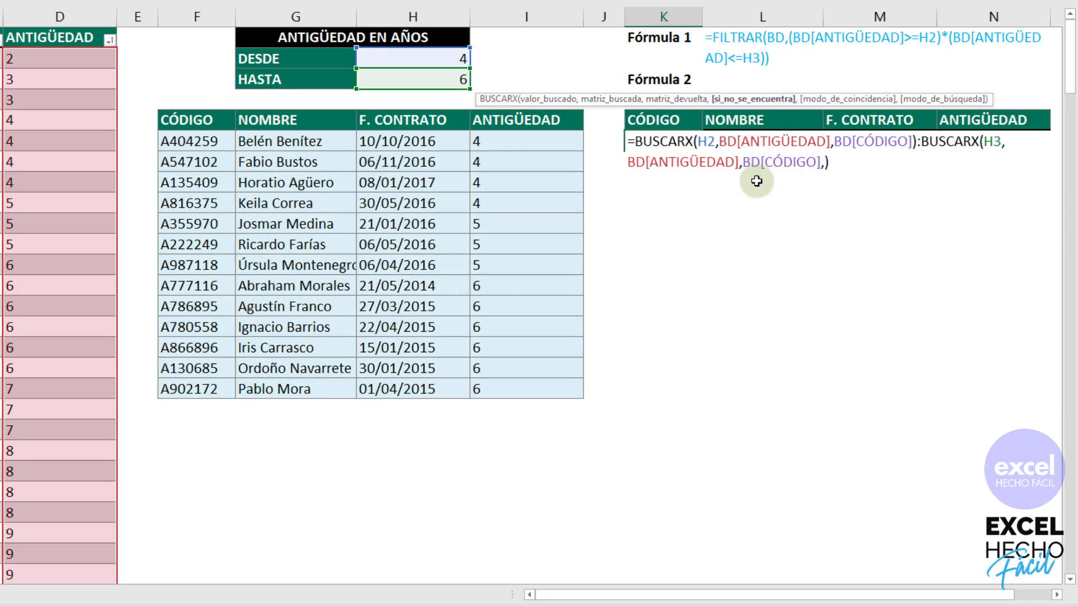
type(",")
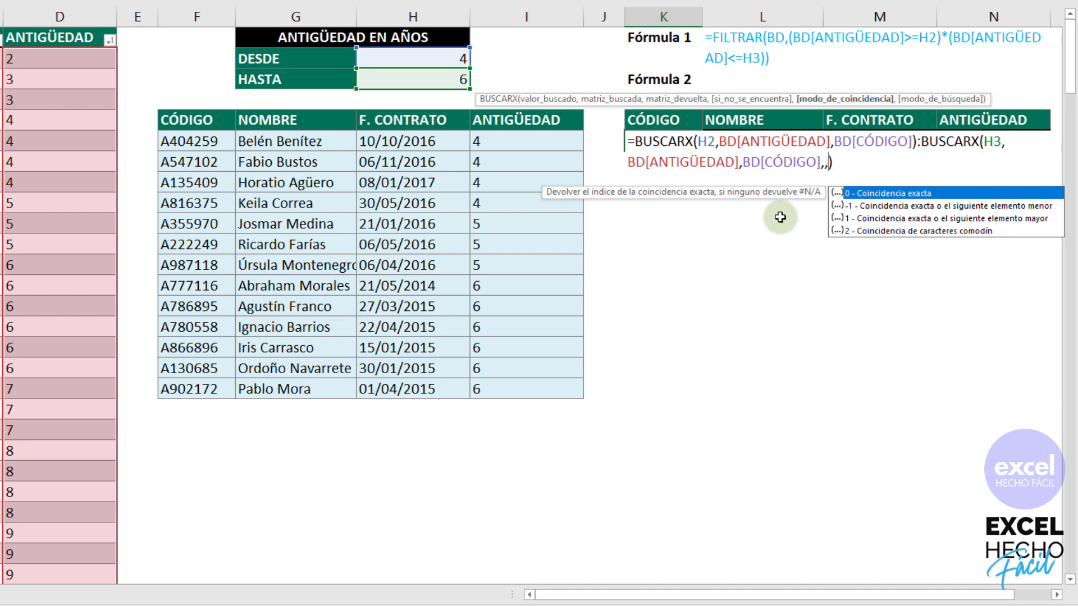
Add search mode -1 (last to first) to the second BUSCARX, previewing A902172 with F9.
type(",")
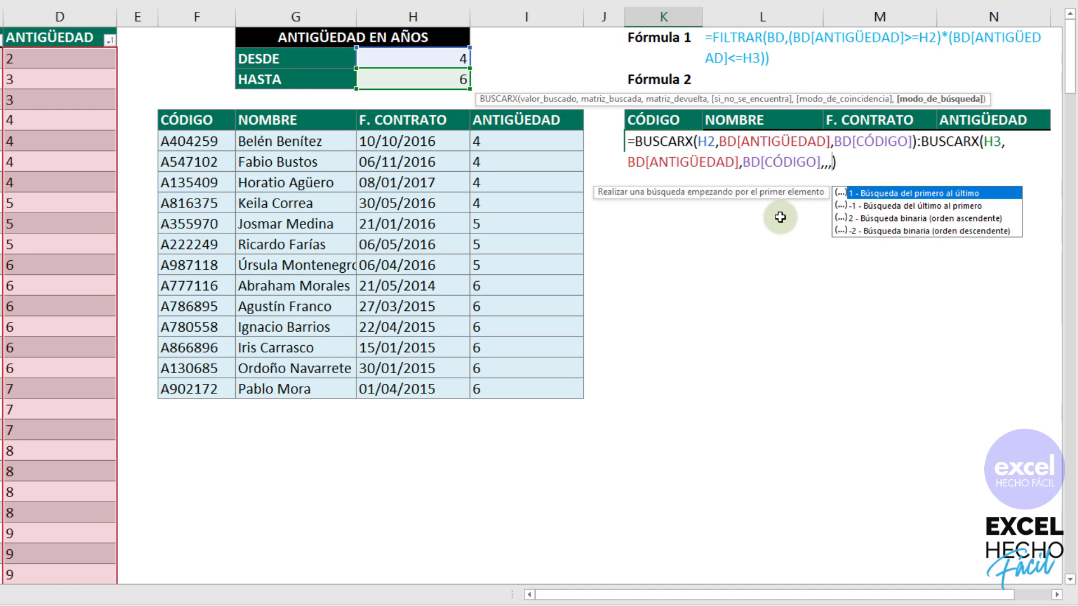
left_click(877, 209)
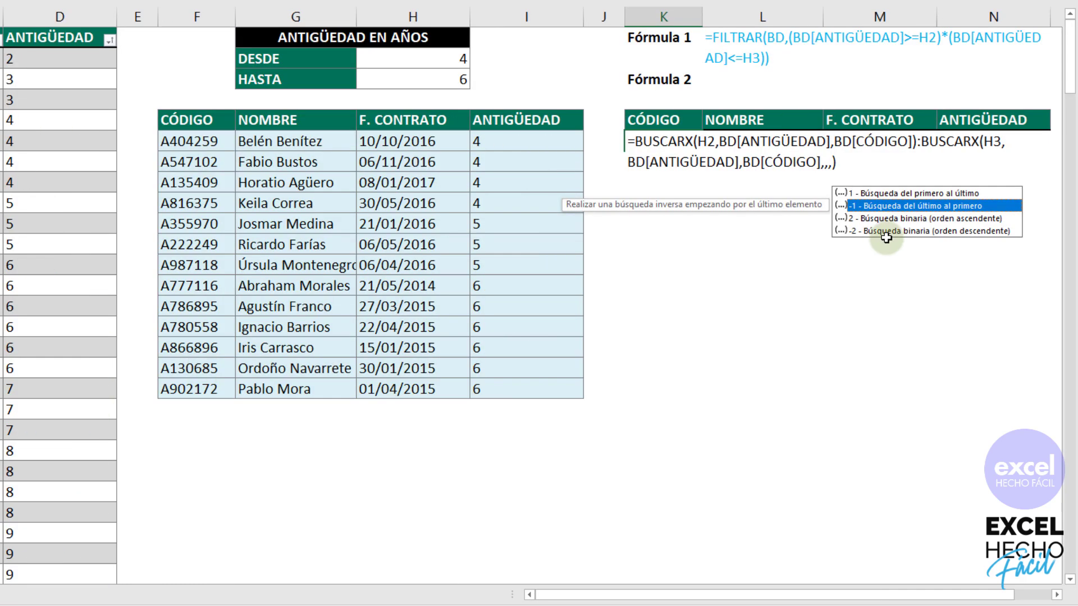
double_click(873, 206)
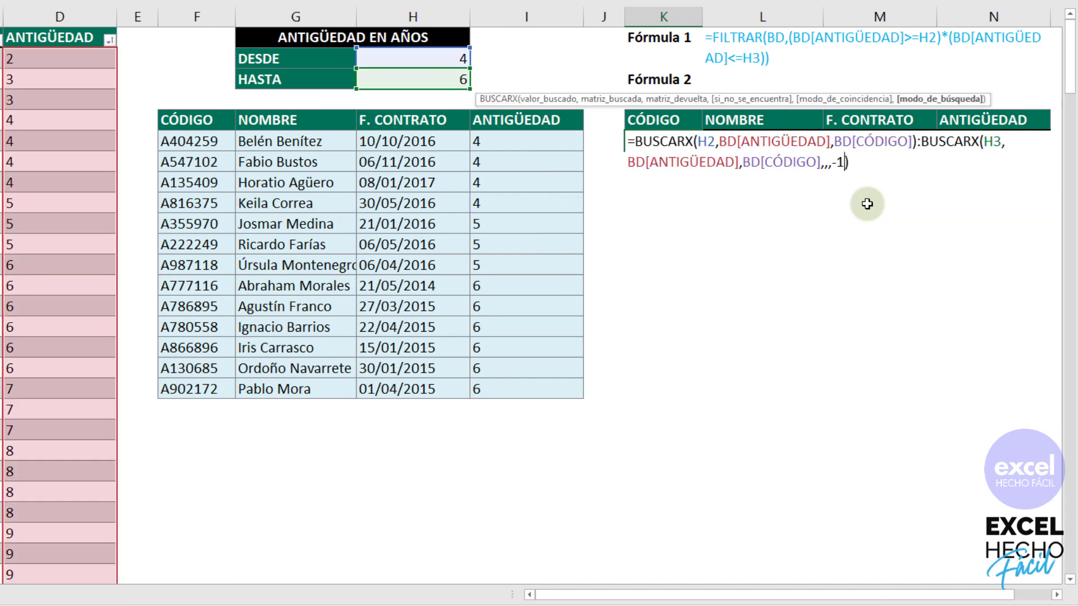
left_click_drag(932, 146, 856, 210)
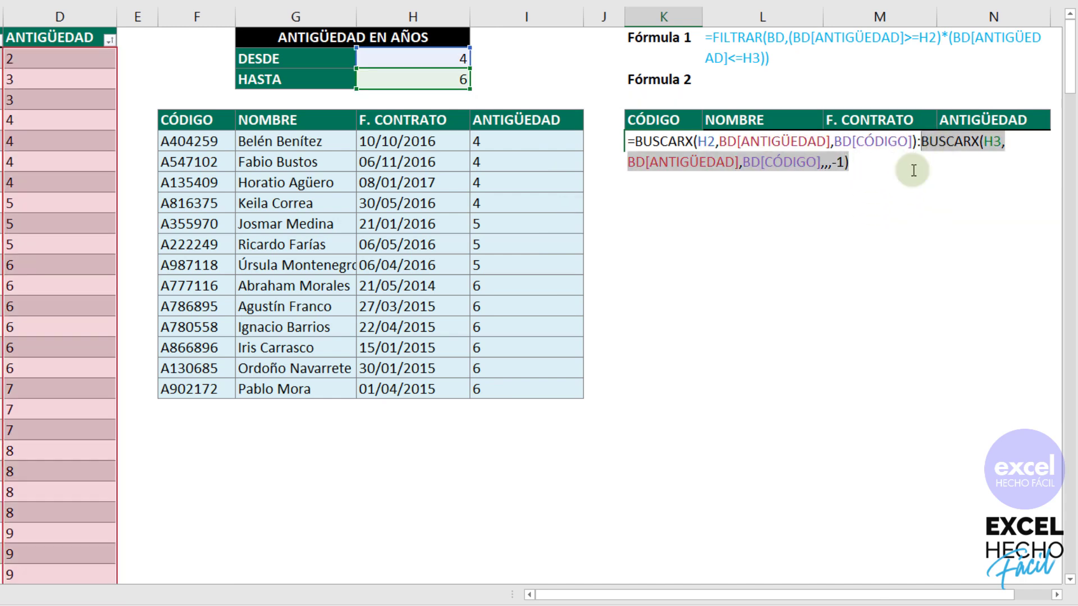
key("F9")
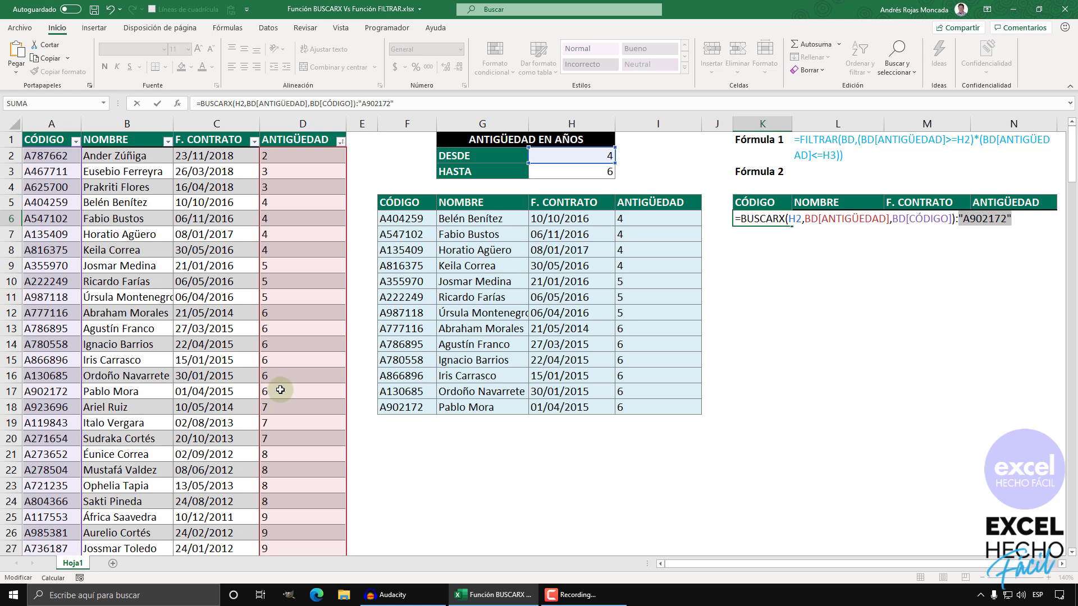
key("ctrl+z")
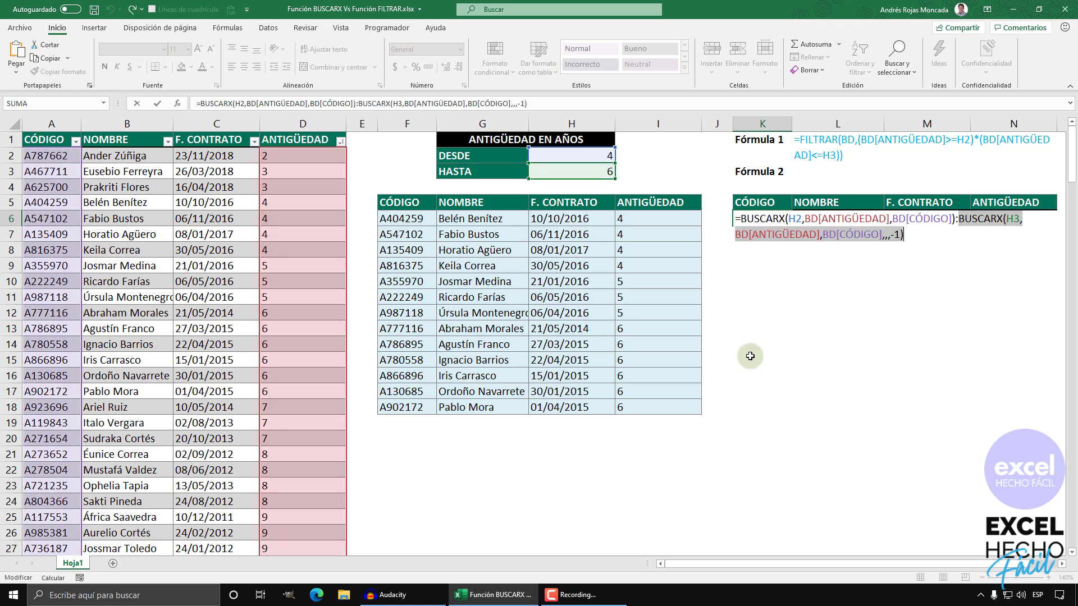
Switch the second BUSCARX return range to BD[ANTIGÜEDAD] and preview its result, 6.
left_click(821, 234)
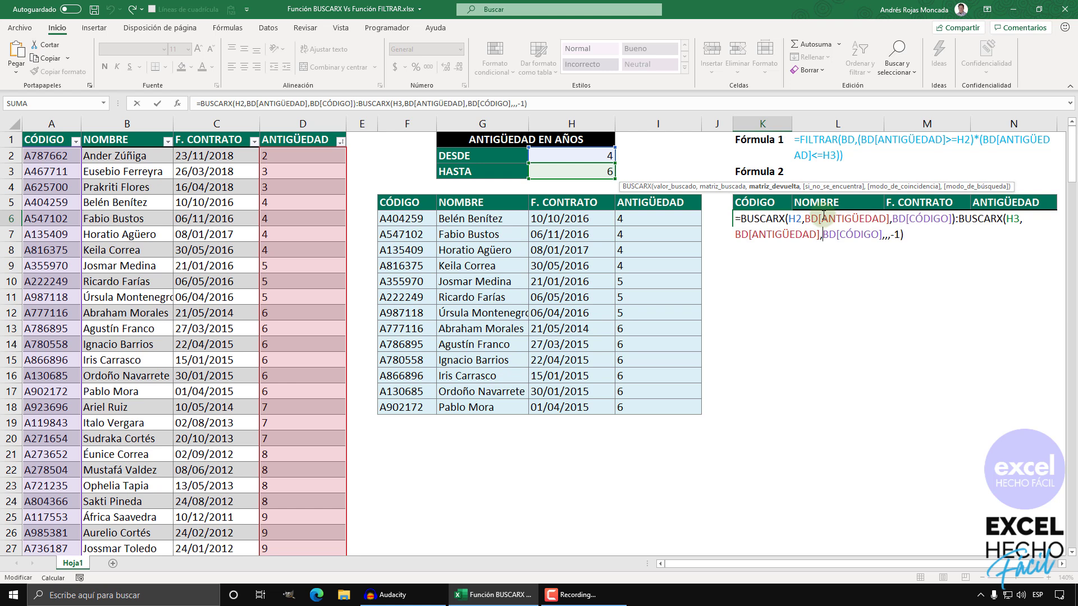
left_click(789, 188)
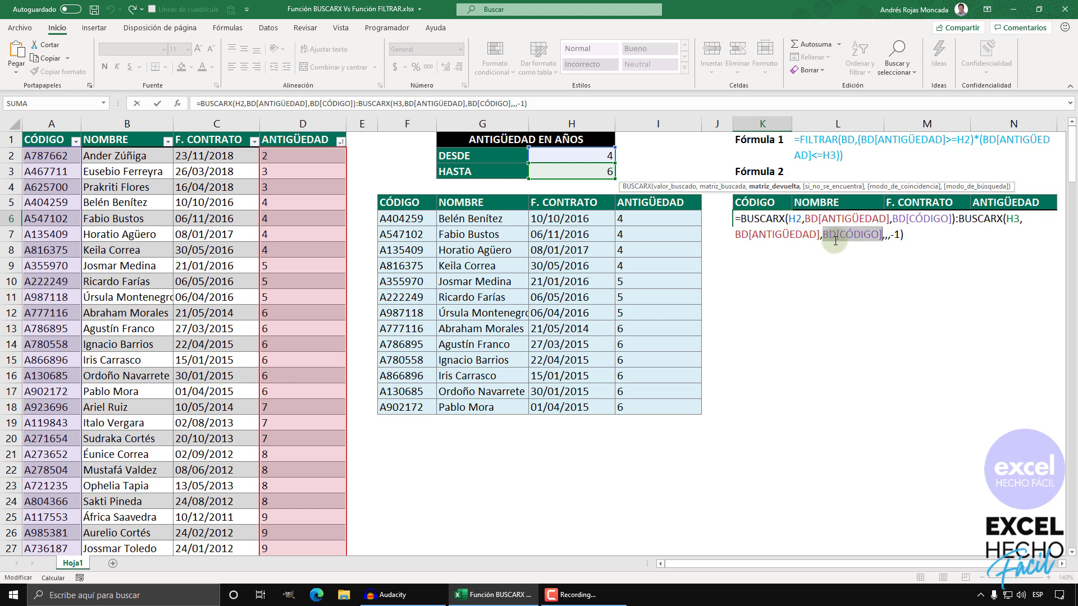
left_click(292, 135)
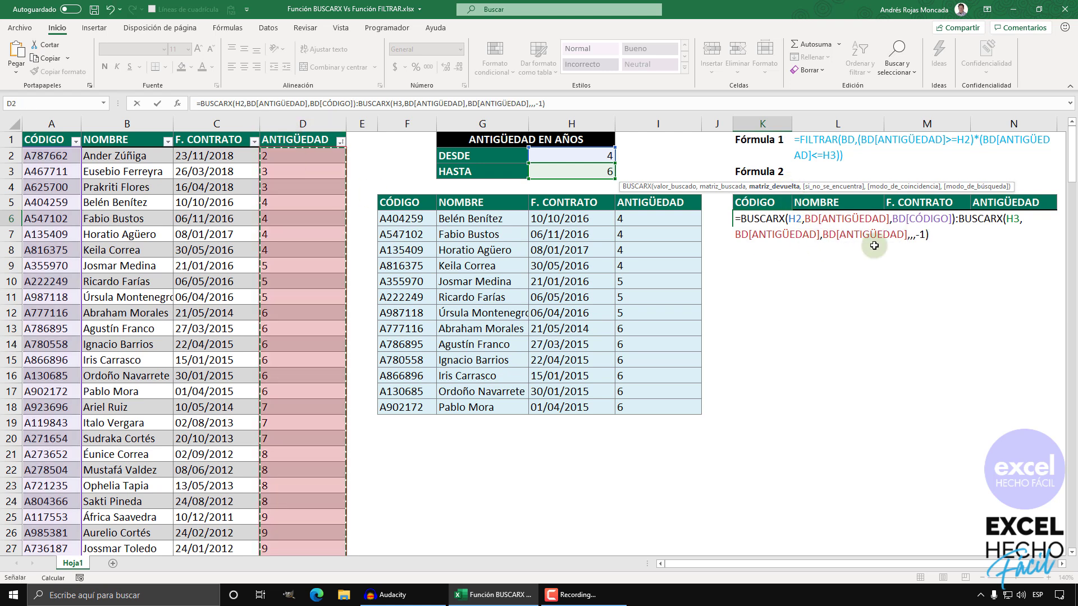
left_click_drag(929, 236, 959, 219)
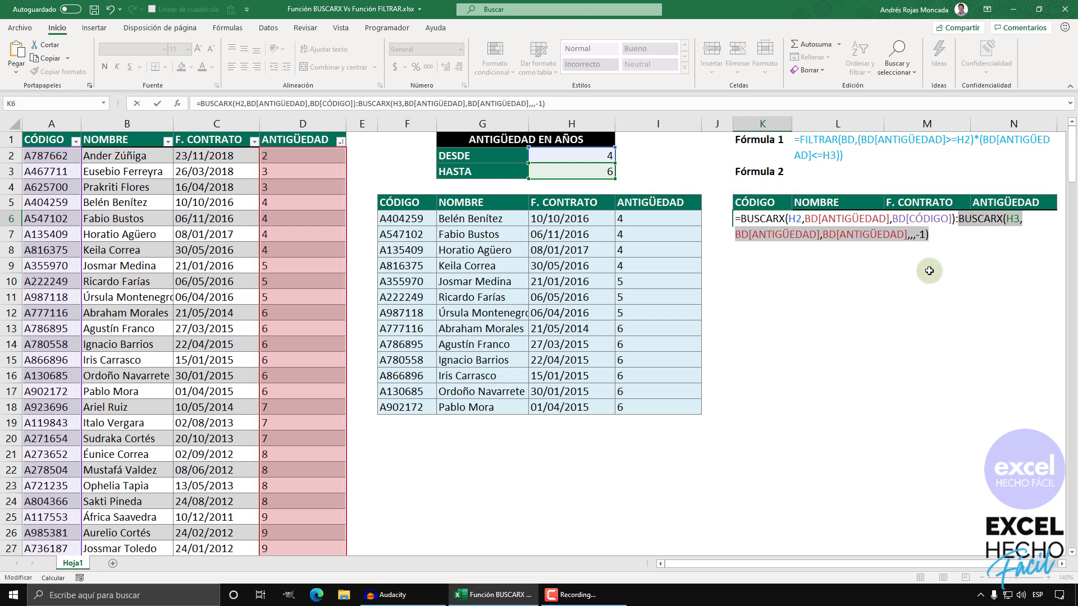
key("F9")
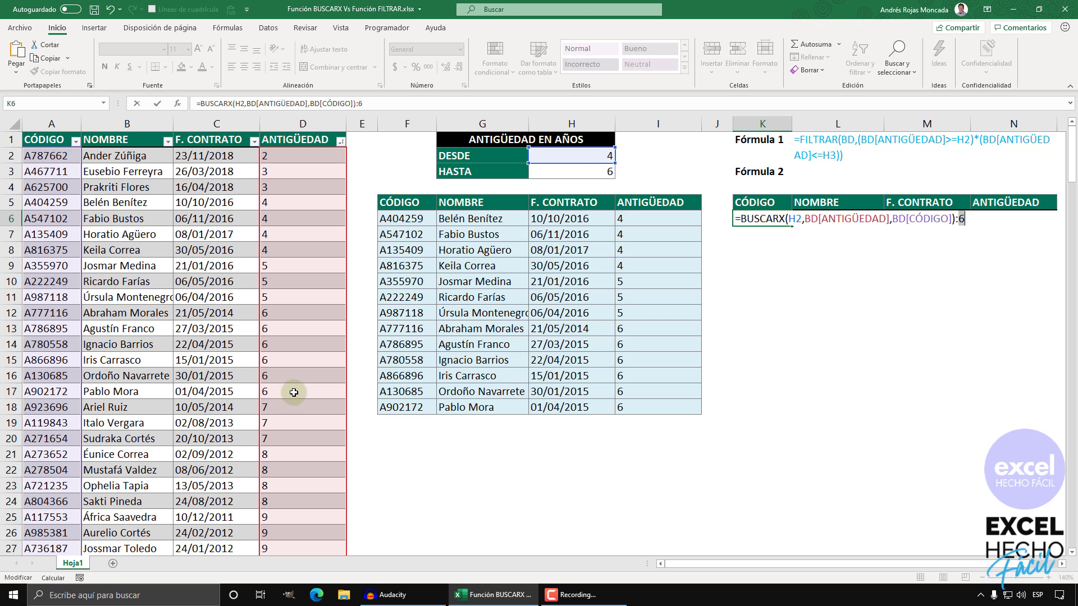
Undo the F9 preview and review both BUSCARX halves of the K6 range formula.
key("ctrl+z")
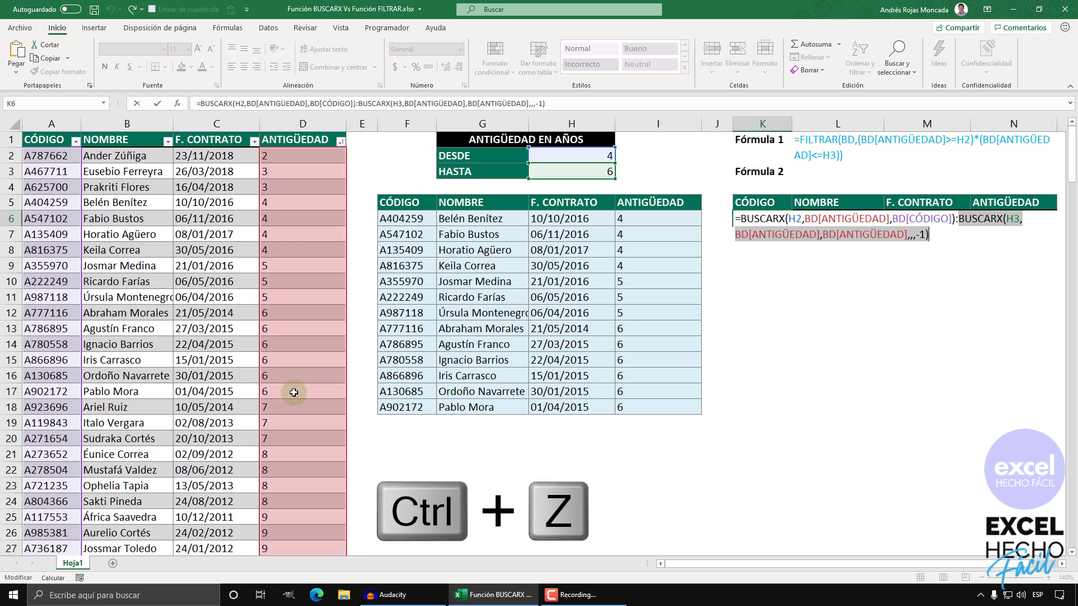
left_click(958, 224)
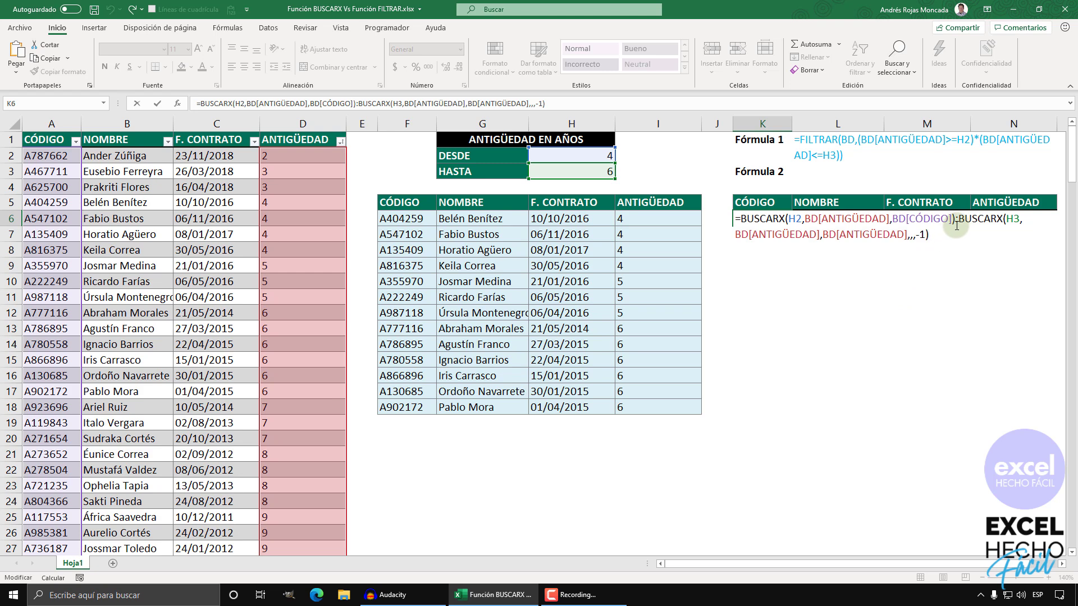
left_click_drag(958, 220, 742, 243)
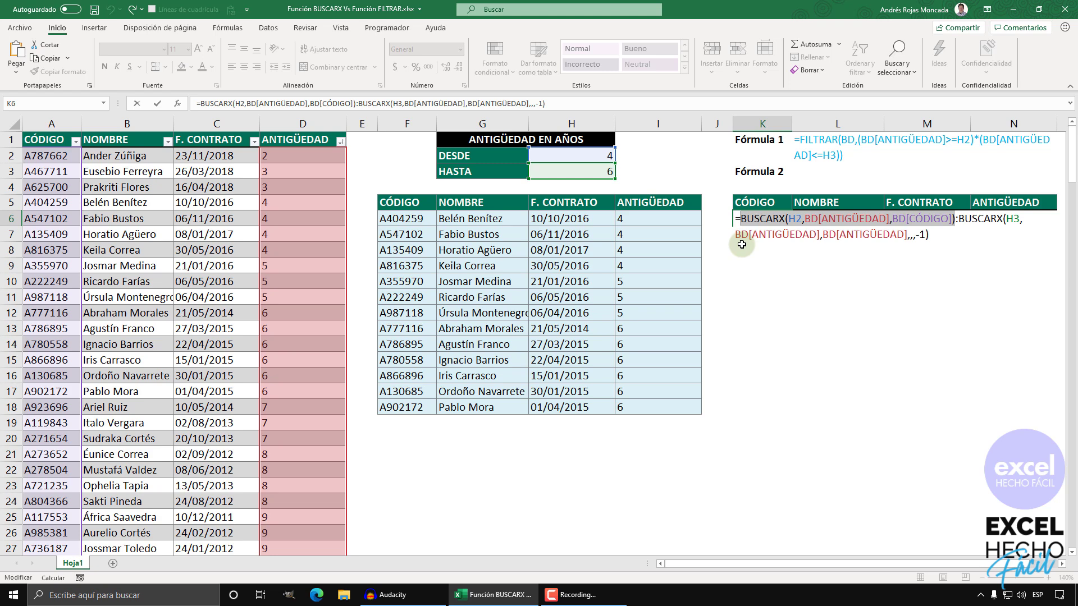
left_click(960, 224)
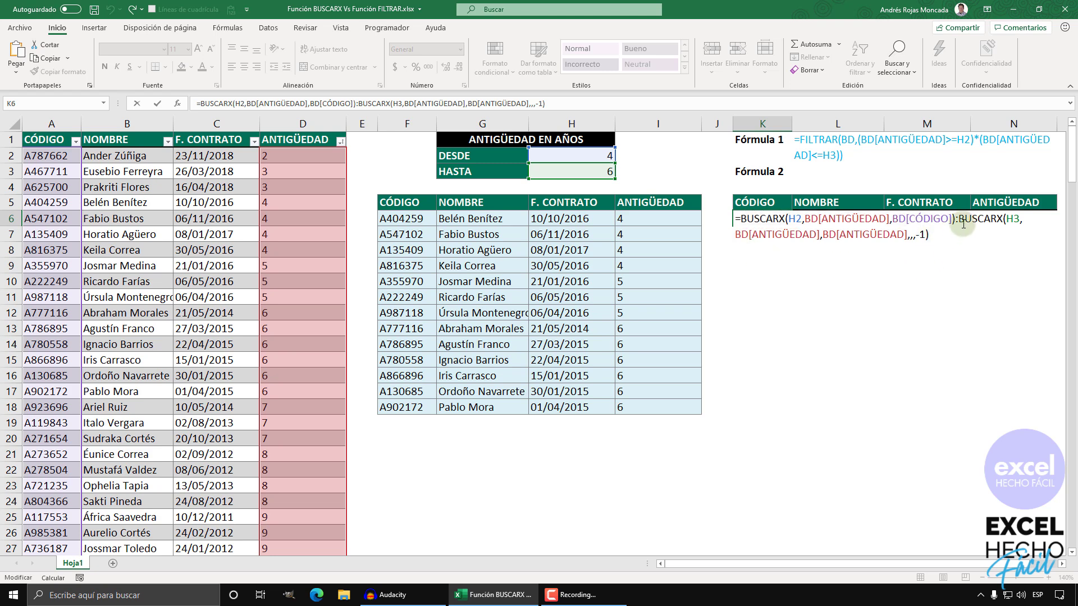
key("ctrl+shift+End")
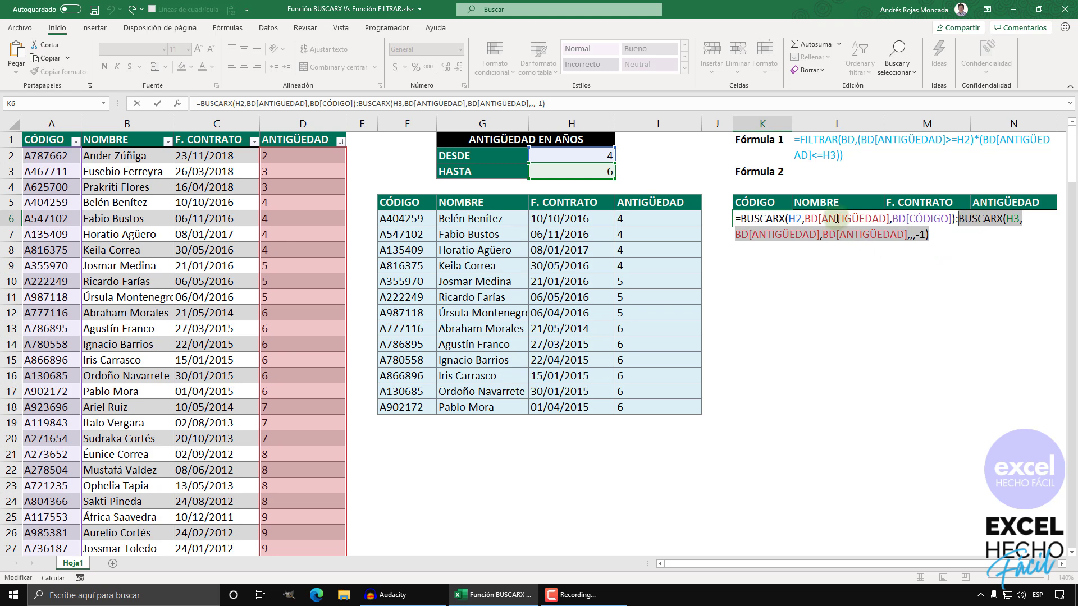
left_click_drag(955, 224, 741, 220)
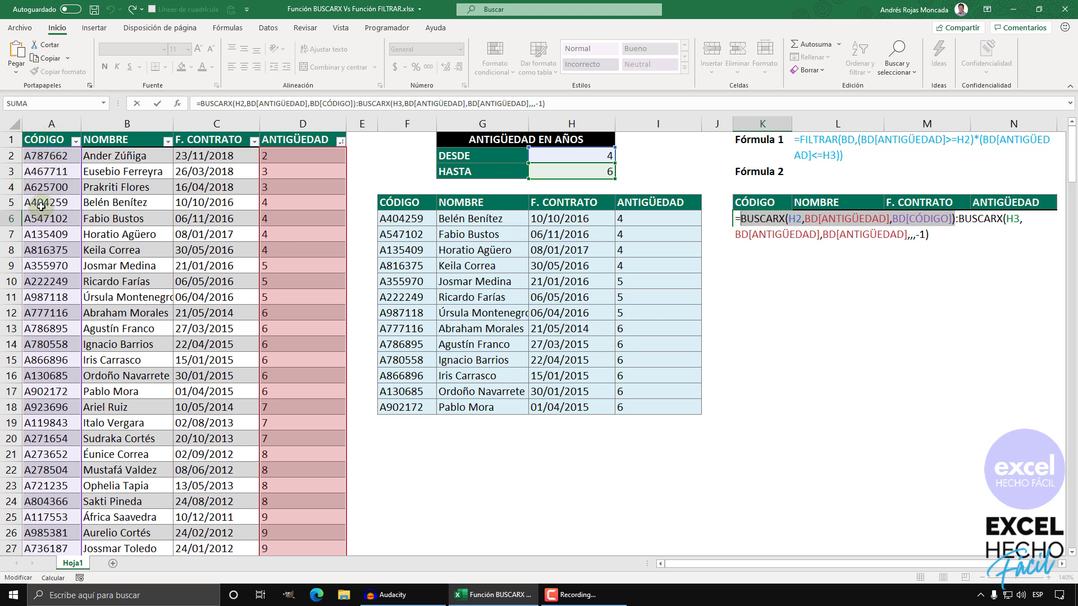
left_click_drag(959, 219, 958, 234)
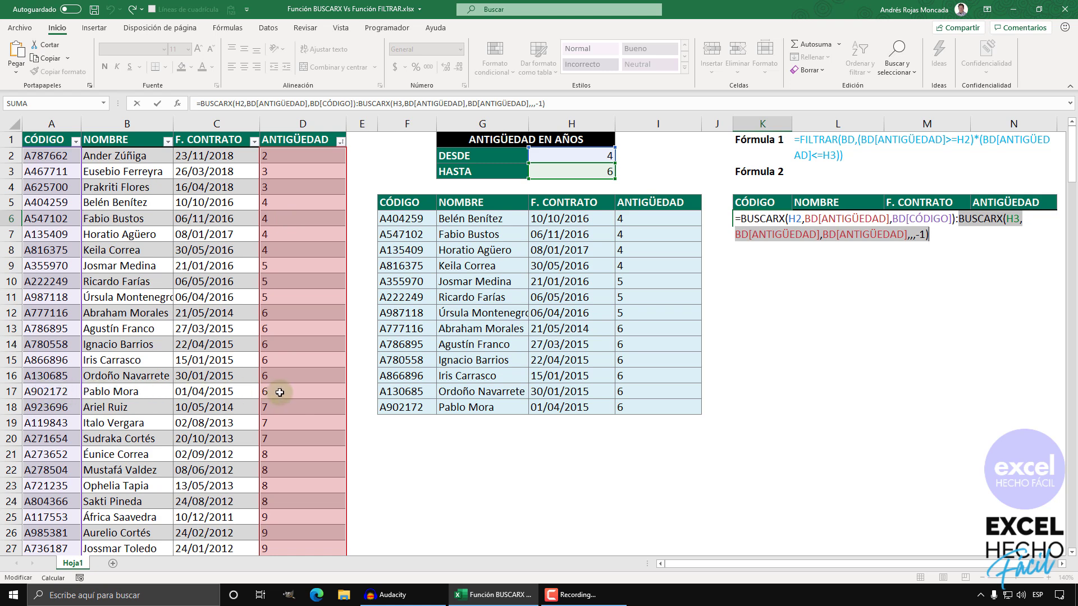
left_click(935, 235)
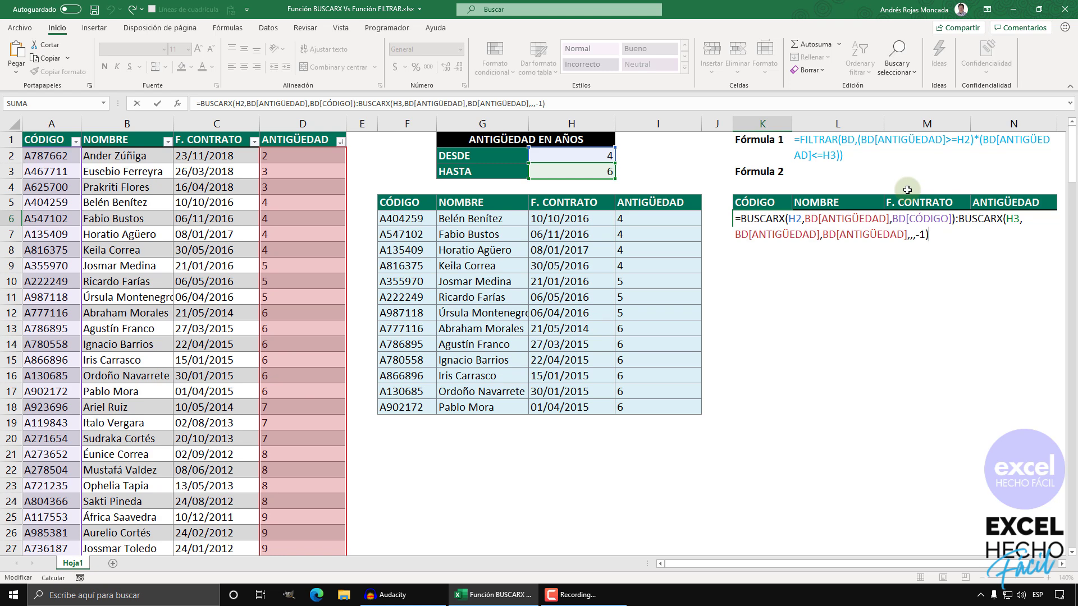
Confirm the K6 range formula and compare the code columns of both result tables.
key("Return")
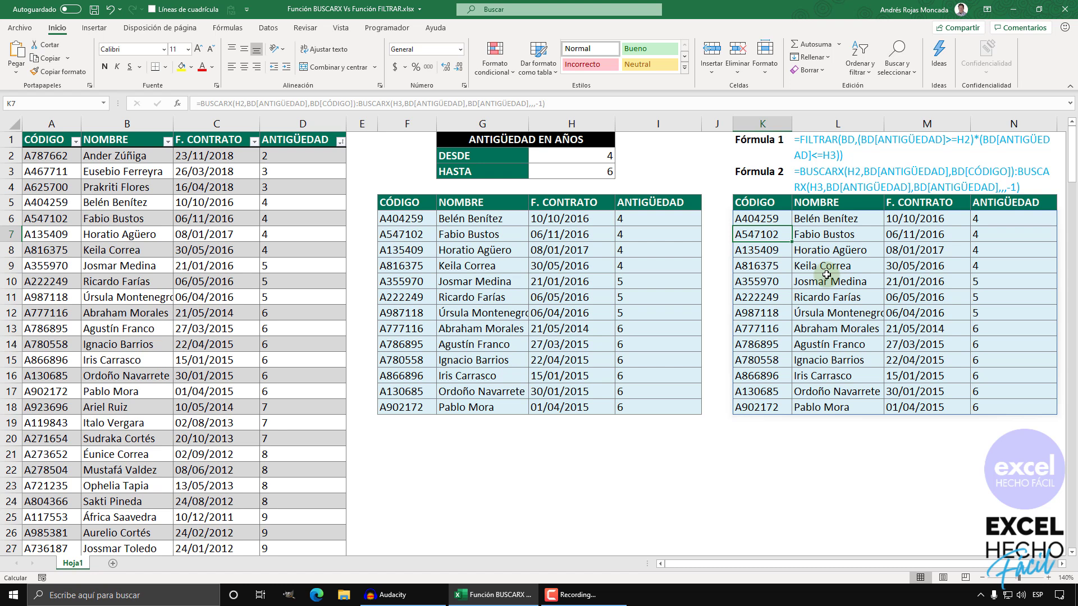
left_click(418, 218)
left_click_drag(412, 387, 427, 415)
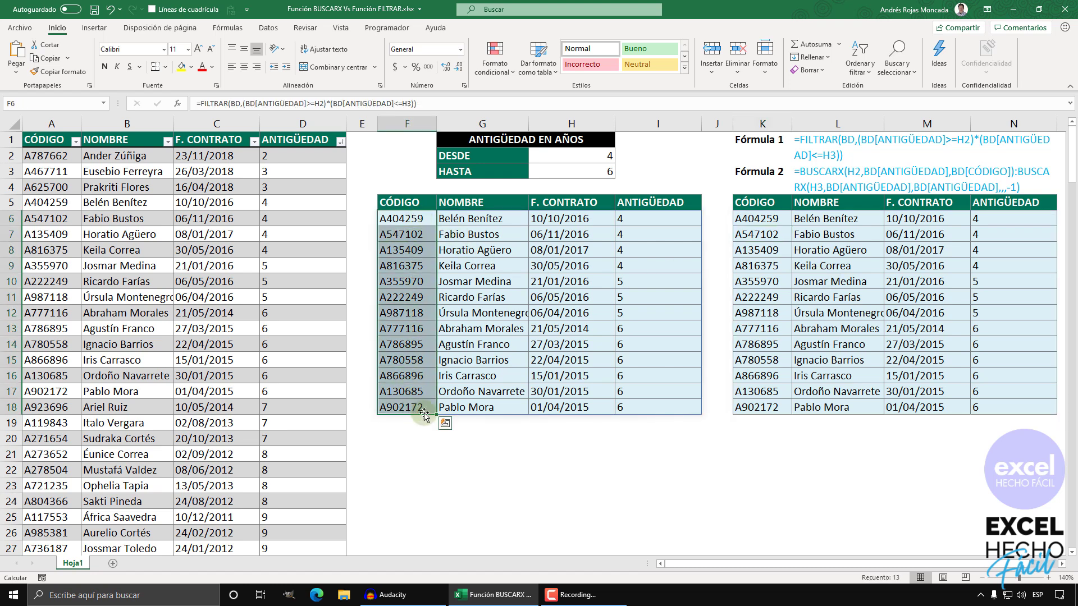
left_click(770, 223)
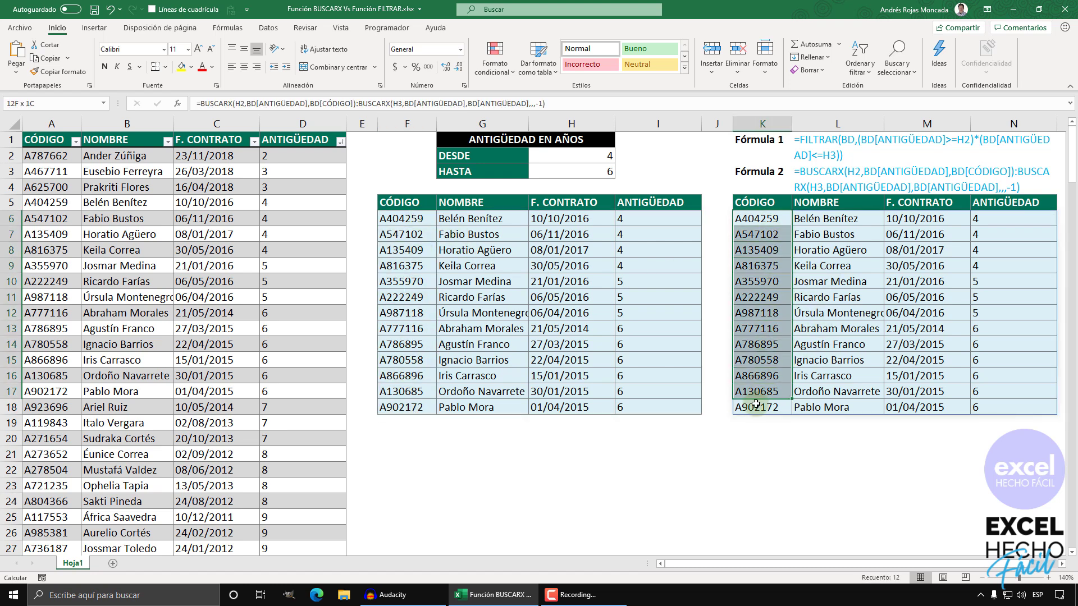
left_click_drag(772, 232, 757, 409)
Compare the name, contract date and seniority columns of the FILTRAR and BUSCARX tables.
left_click_drag(469, 218, 470, 407)
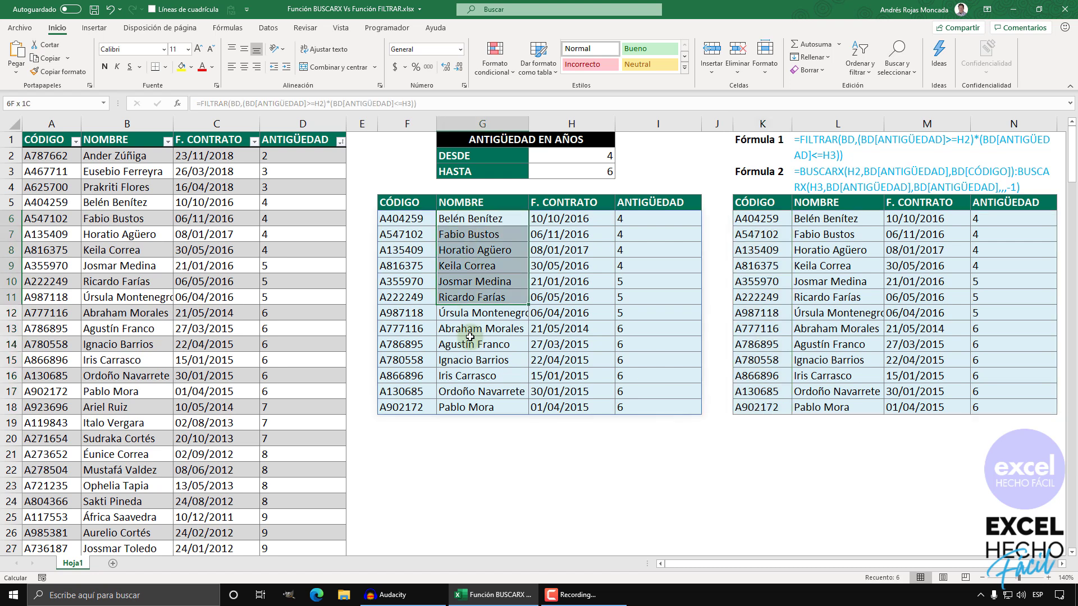
left_click(840, 220)
left_click_drag(842, 263, 831, 408)
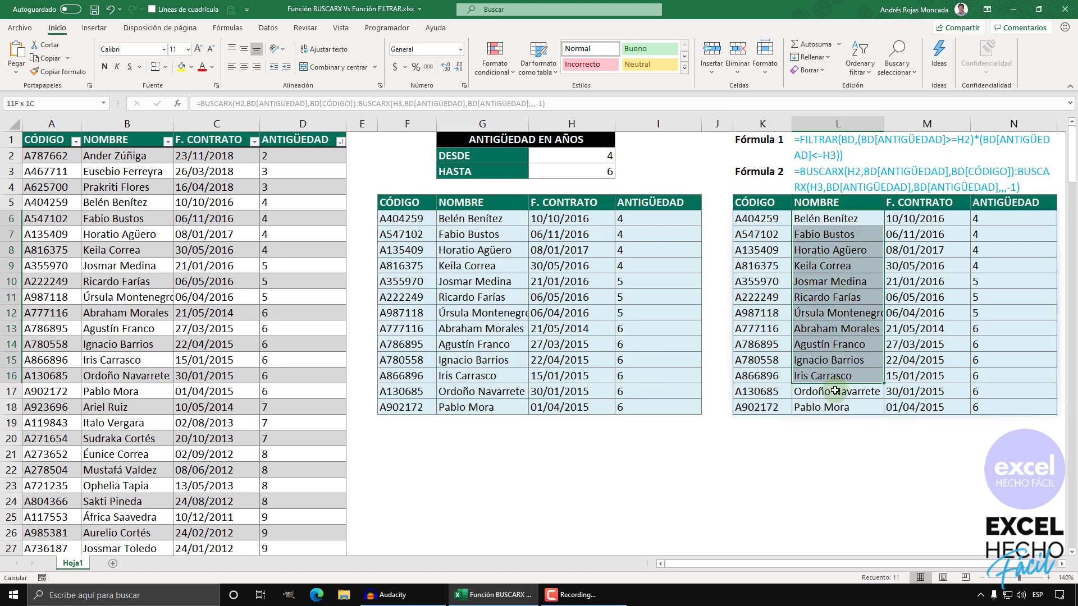
left_click_drag(568, 219, 574, 409)
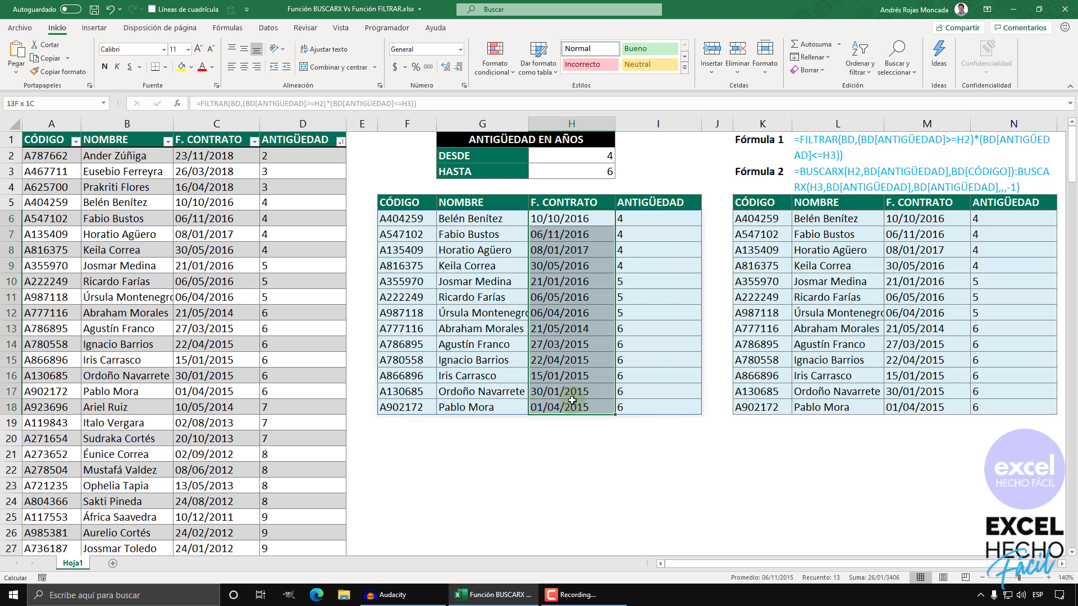
mouse_move(667, 221)
left_mouse_down()
mouse_move(661, 417)
mouse_move(665, 407)
left_mouse_up()
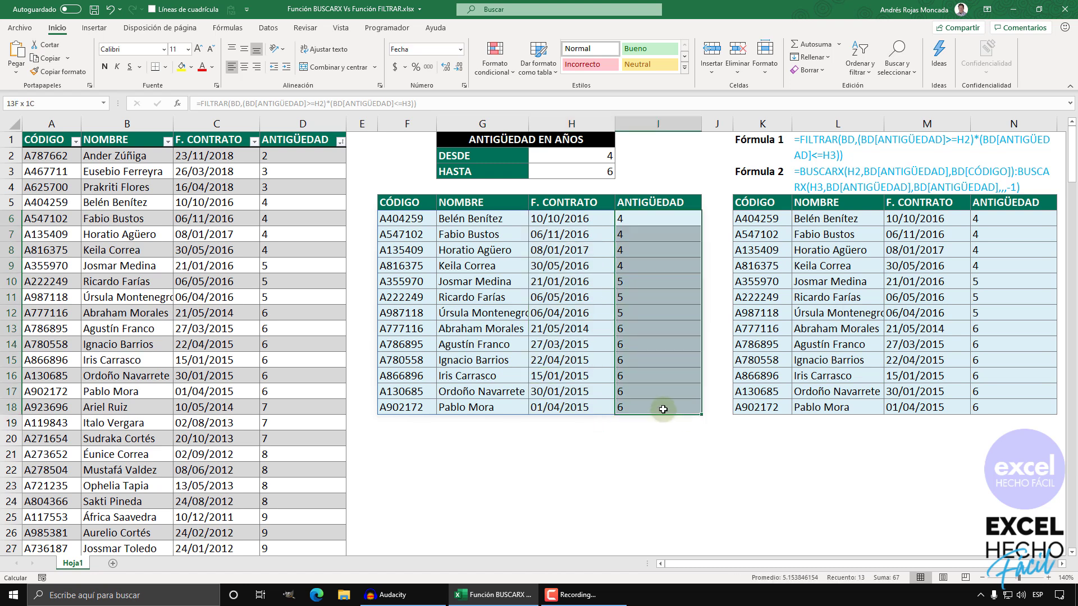
left_click(906, 220)
left_click_drag(987, 221, 991, 411)
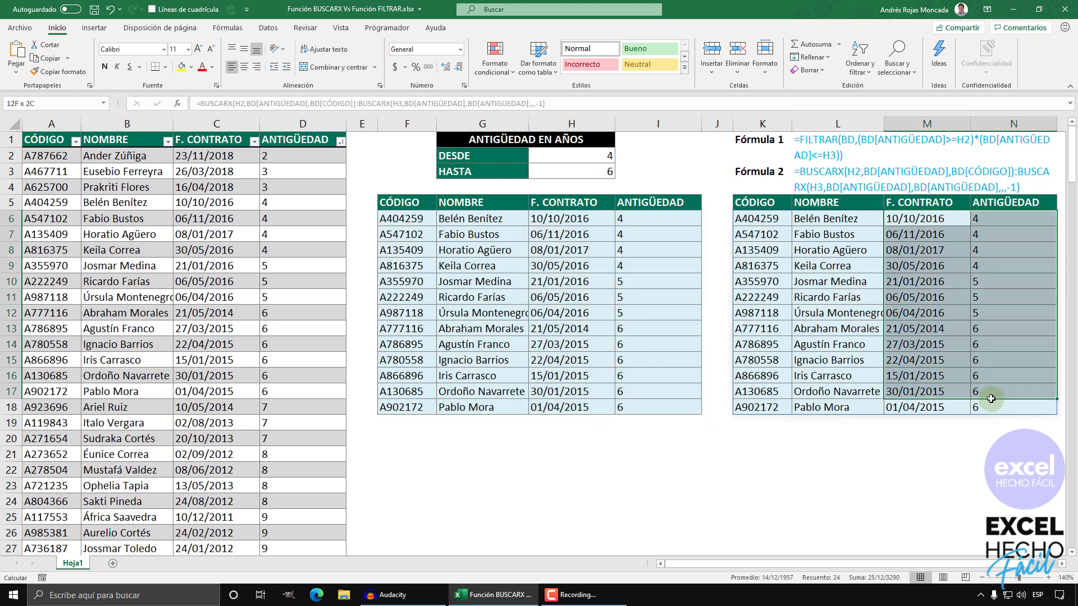
left_click(400, 441)
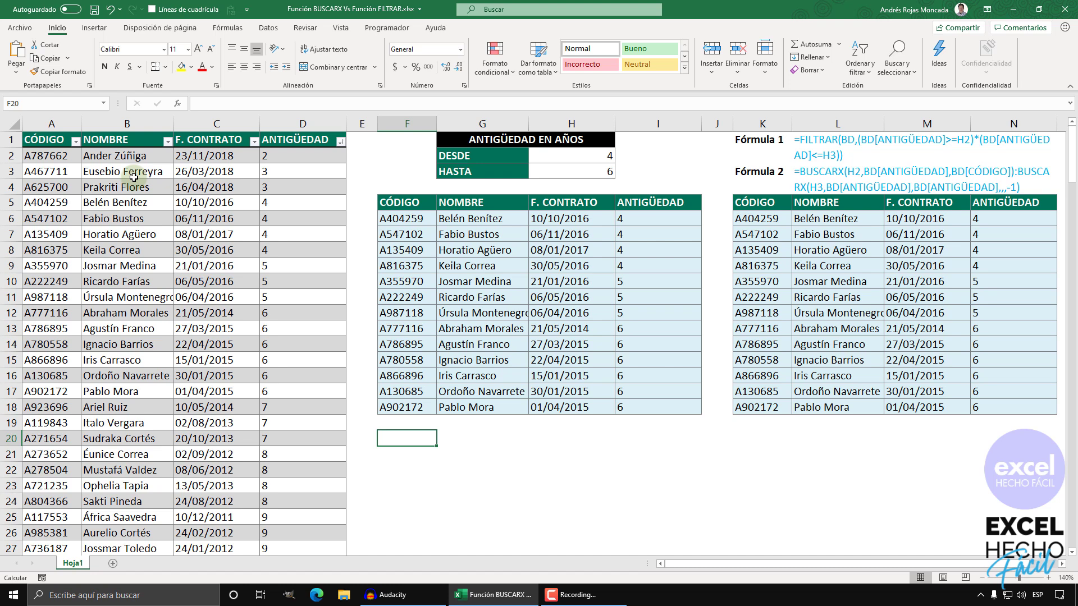
Sort the employee table by NOMBRE from A to Z.
left_click(140, 140)
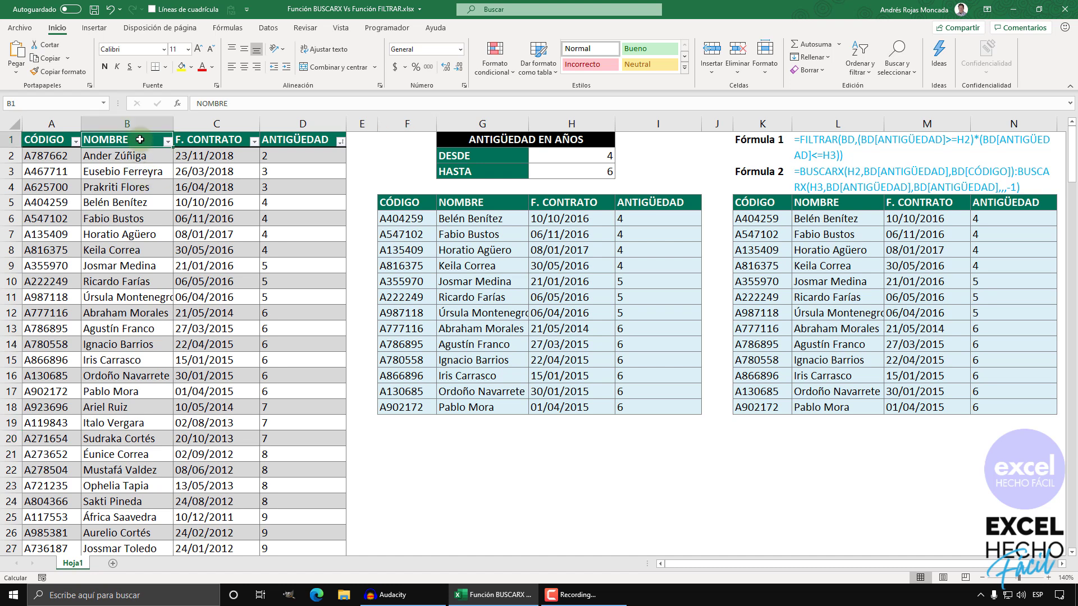
left_click(167, 142)
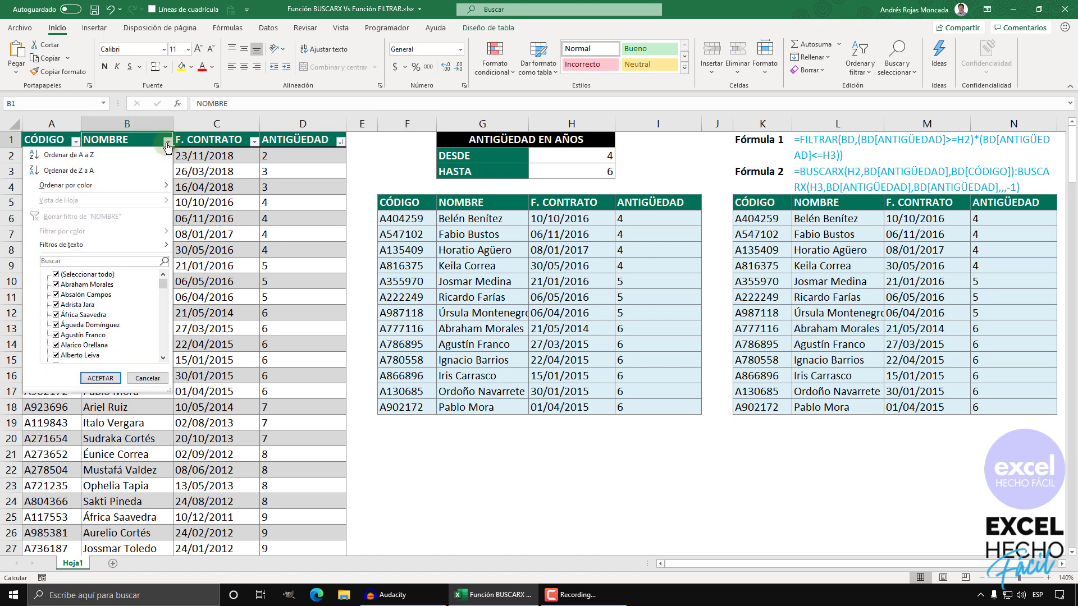
left_click(99, 156)
Scroll through the Fórmula 2 BUSCARX spill to compare it against the 13-row FILTRAR list.
left_click(849, 331)
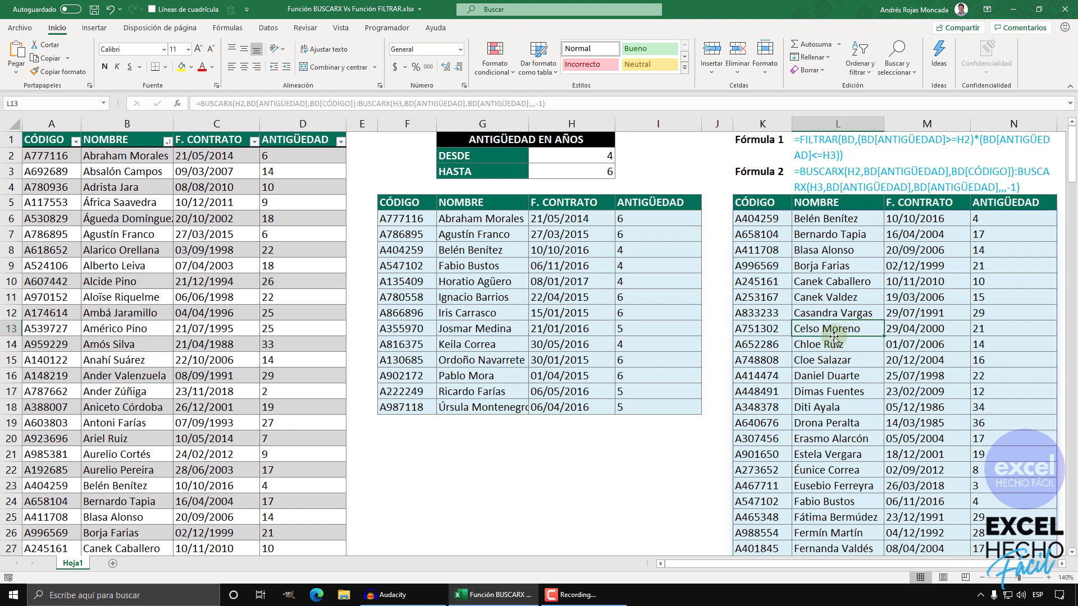
scroll(834, 338, "down", 1)
scroll(834, 337, "down", 4)
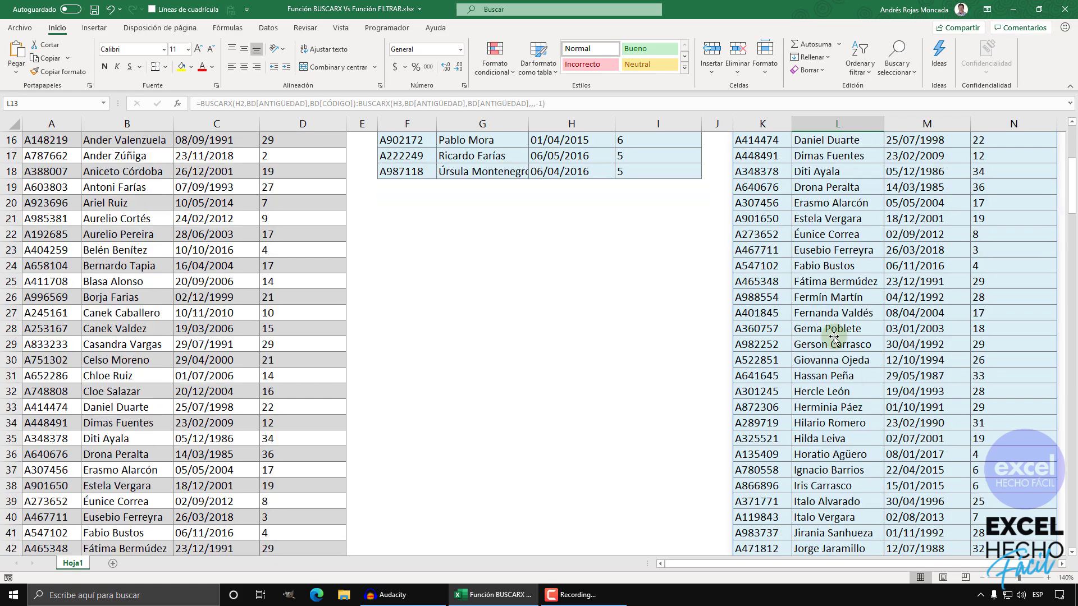
scroll(835, 338, "down", 3)
scroll(835, 337, "down", 2)
scroll(834, 338, "down", 3)
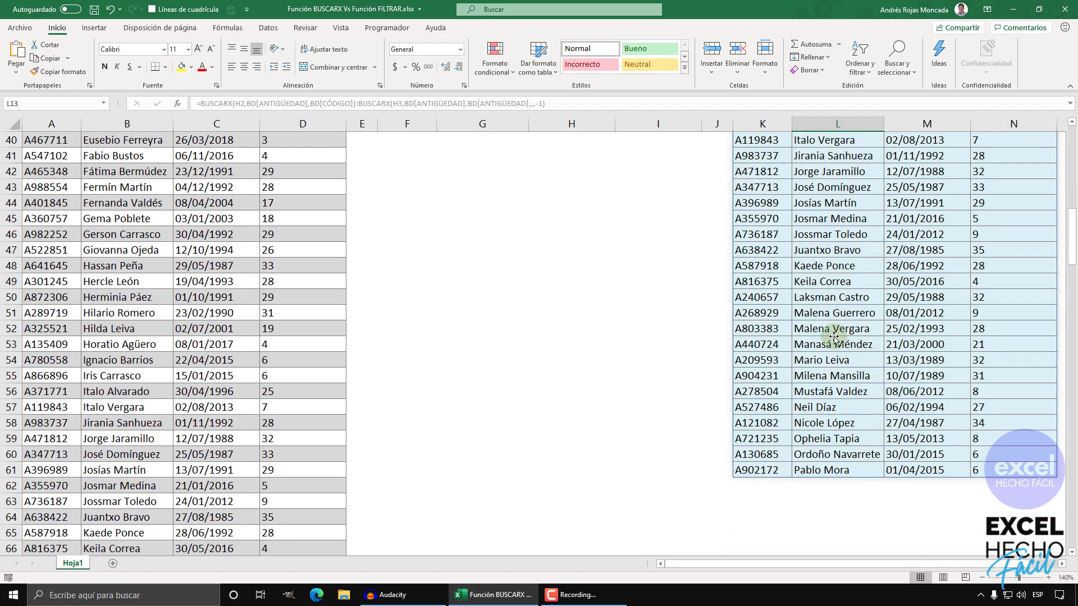
scroll(834, 338, "down", 2)
scroll(834, 338, "down", 1)
scroll(834, 337, "up", 1)
scroll(834, 338, "up", 6)
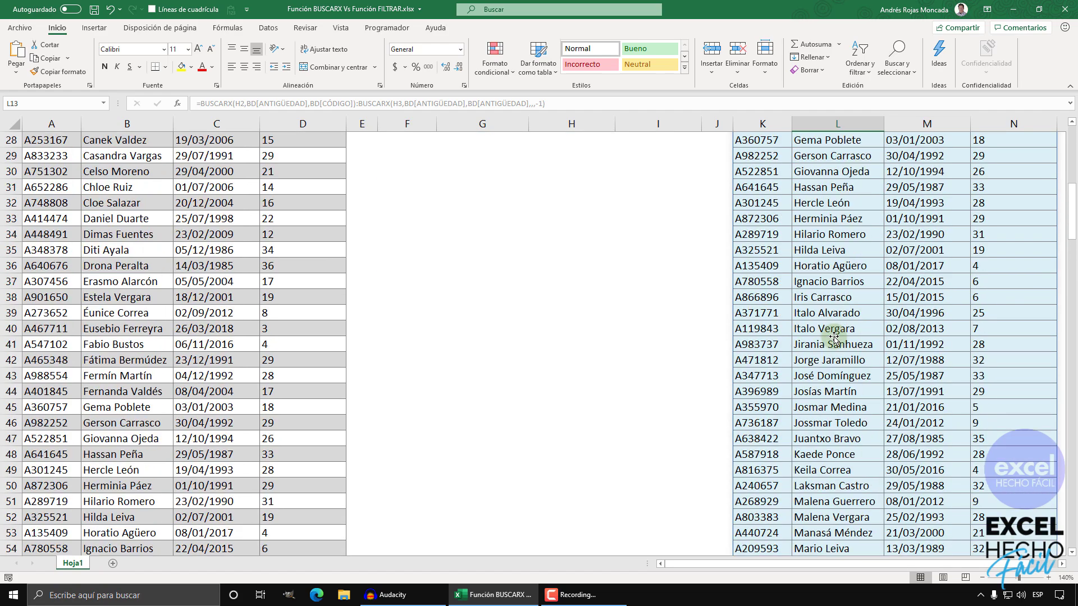
scroll(835, 337, "up", 4)
scroll(835, 337, "up", 5)
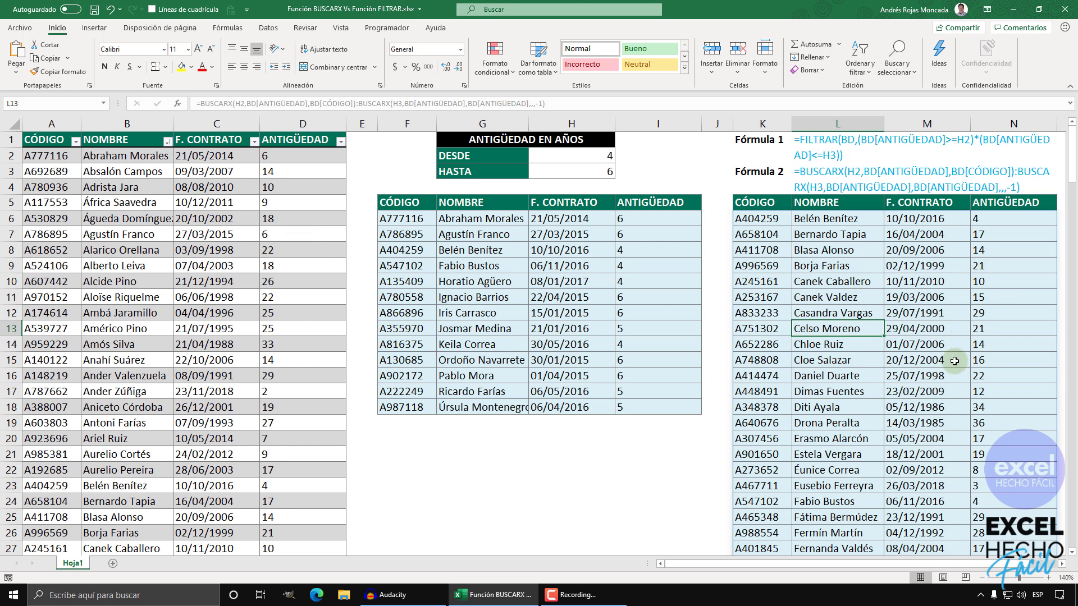
Sort the employee table by ANTIGÜEDAD smallest to largest and check the Fórmula 2 spill.
left_click(337, 147)
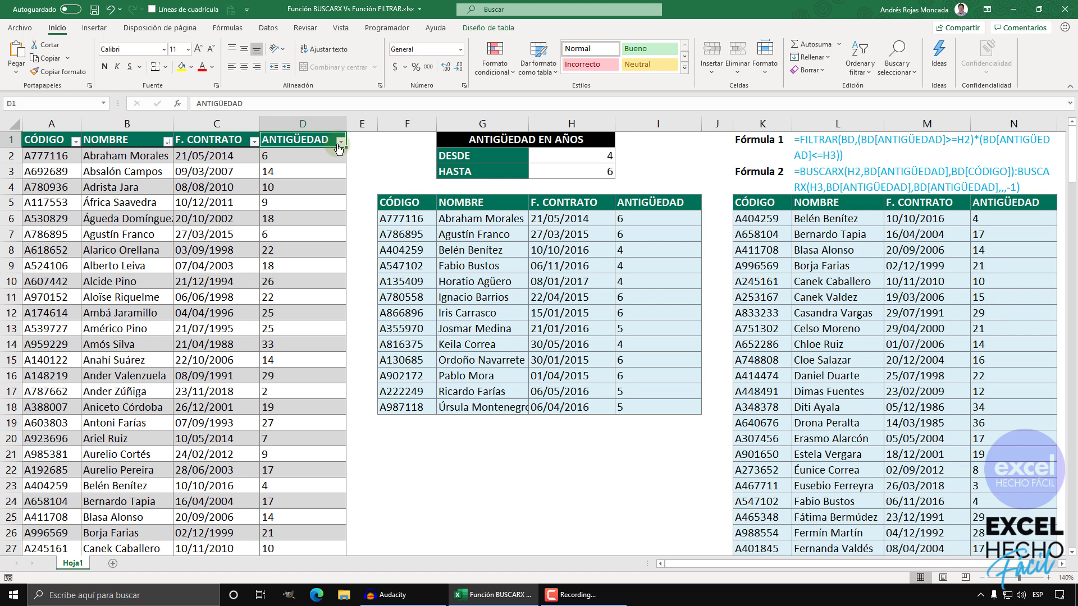
left_click(340, 142)
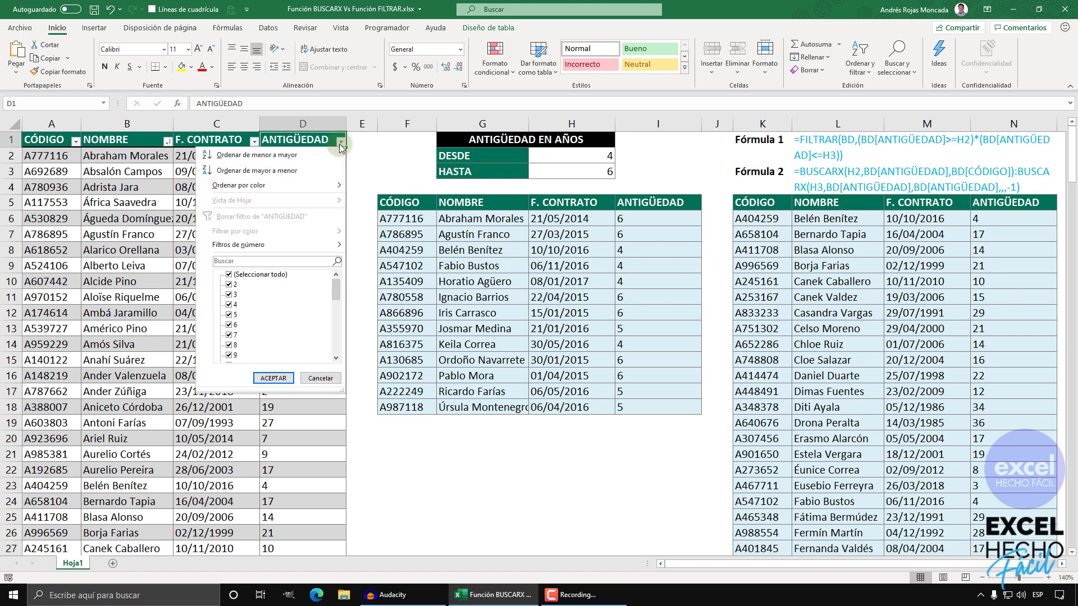
left_click(304, 155)
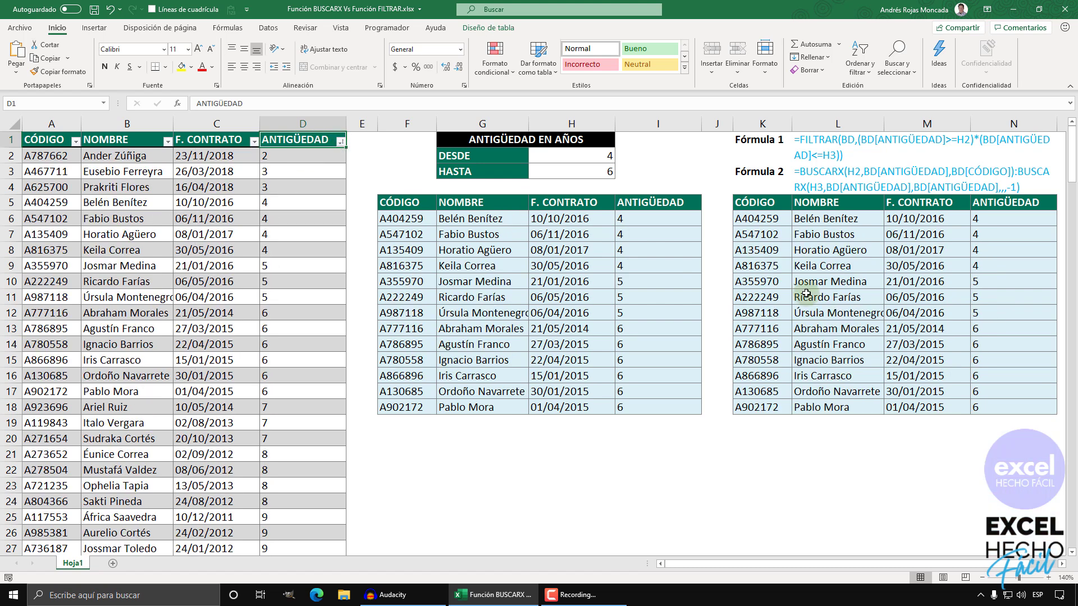
left_click(806, 293)
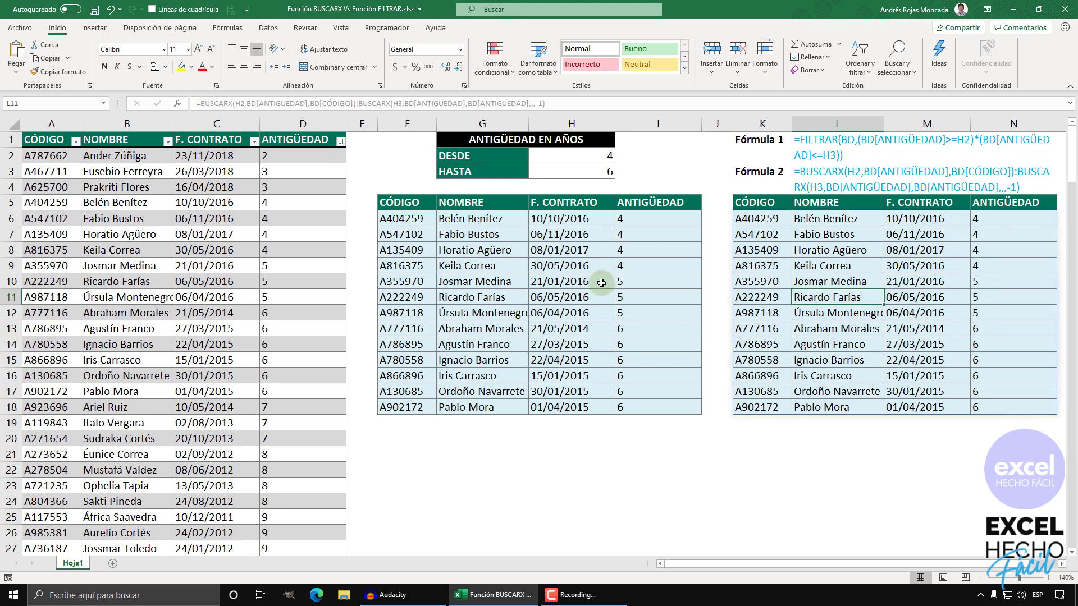
left_click(391, 453)
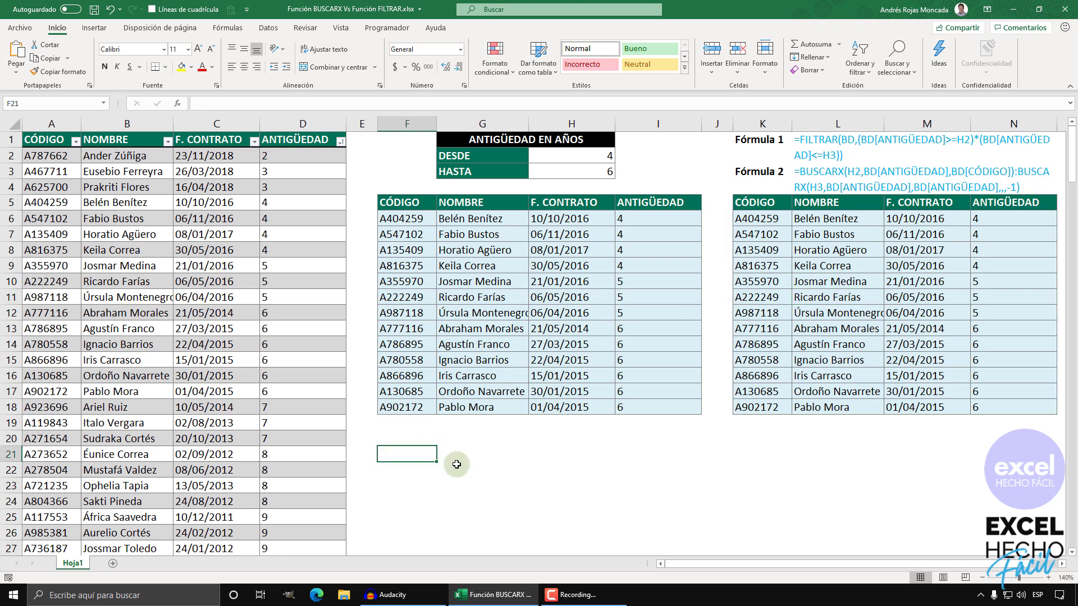